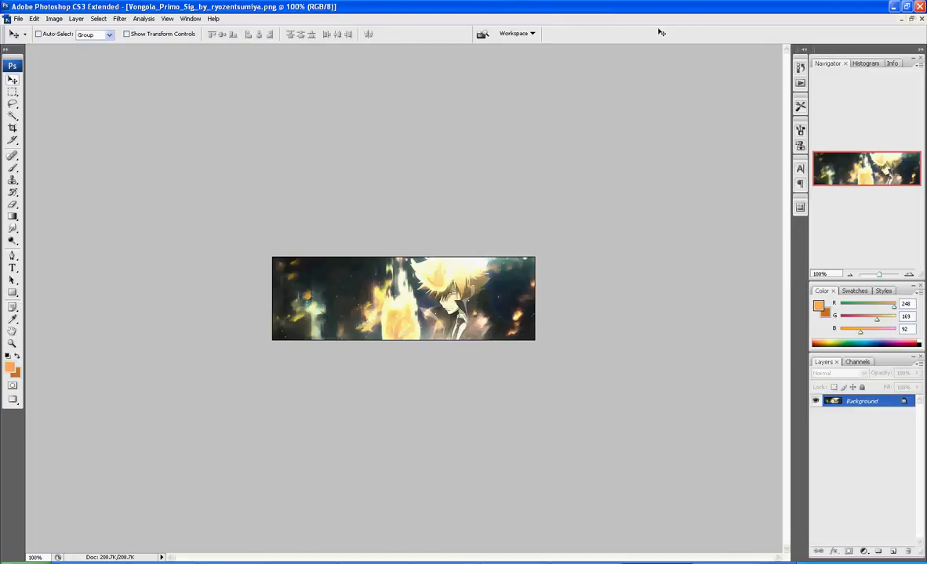
# Switch from the reference signature to the Untitled-1 banner document and maximize it
pyautogui.click(911, 19)
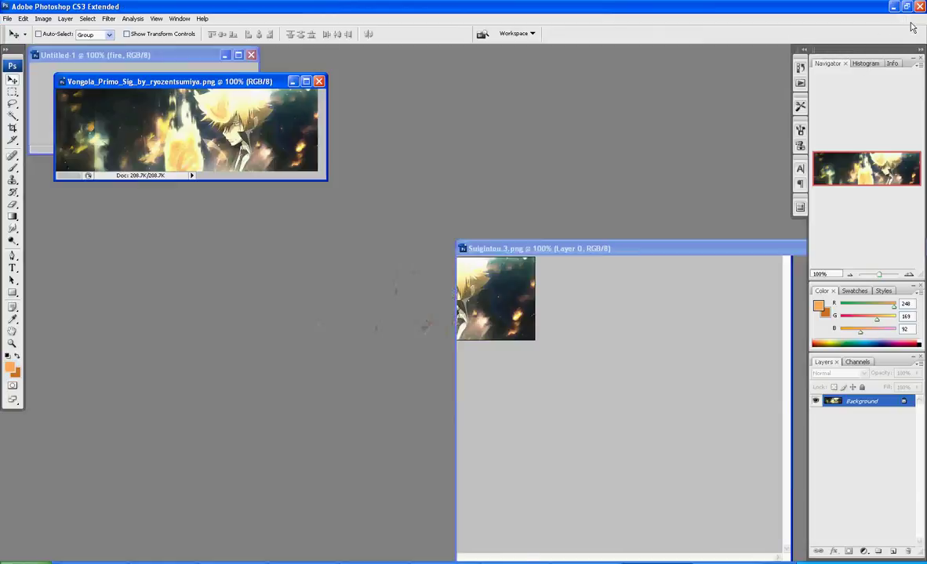
pyautogui.doubleClick(218, 55)
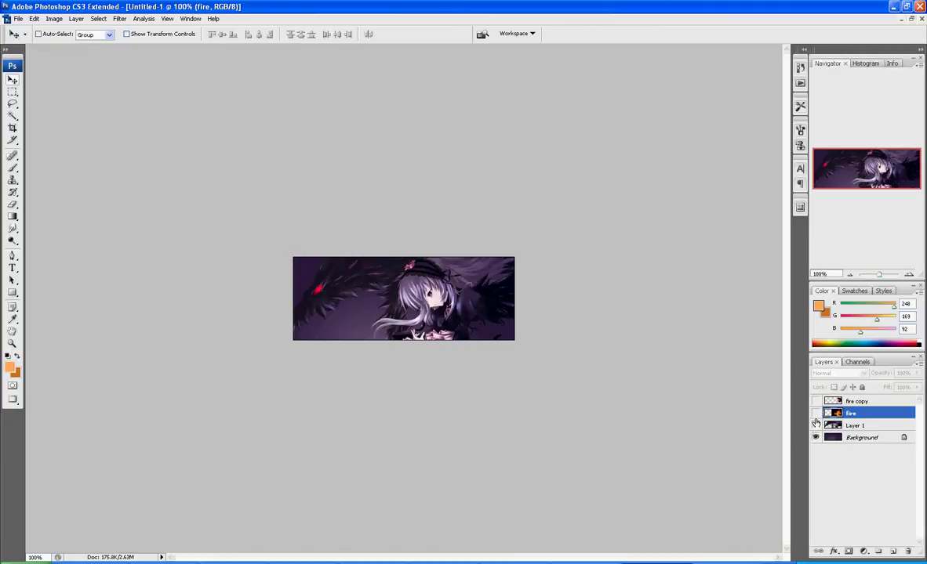
pyautogui.click(18, 19)
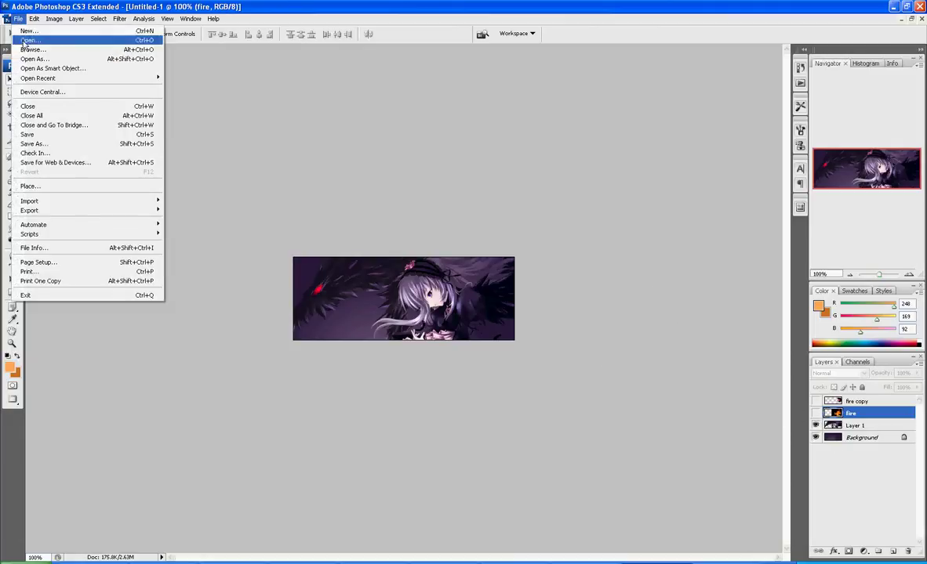
pyautogui.click(474, 182)
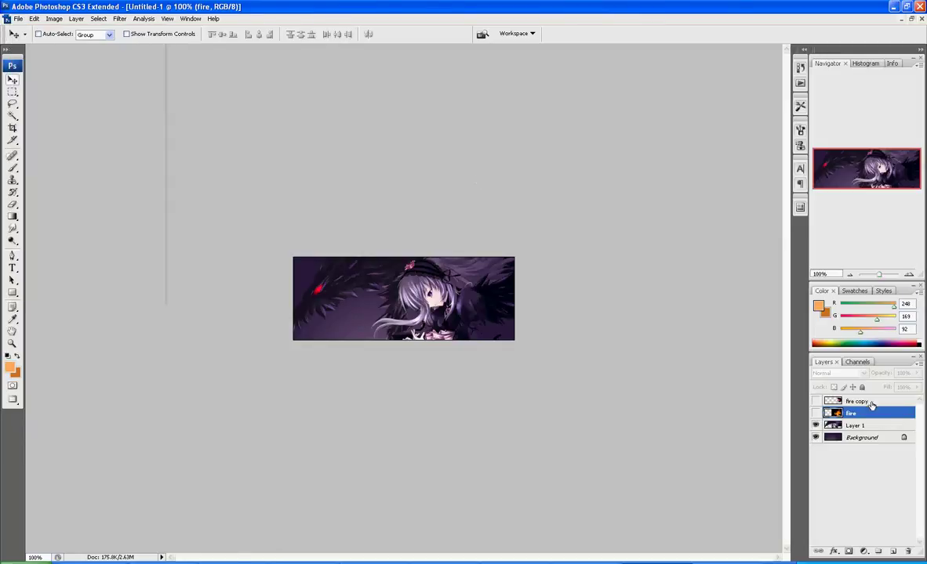
# Show the fire layer and try out positions for the flames, ending over the right half of the banner
pyautogui.click(815, 413)
pyautogui.moveTo(462, 274); pyautogui.dragTo(437, 325)
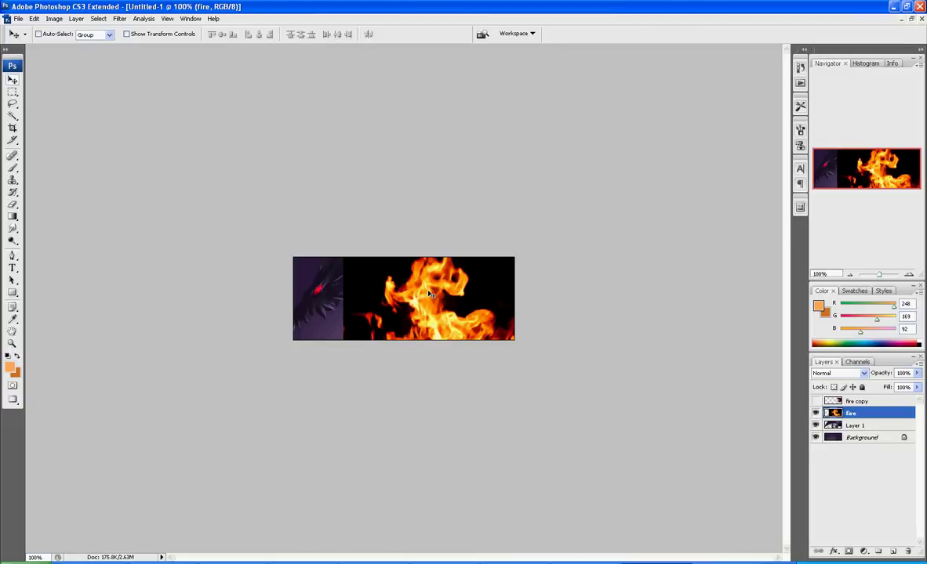
pyautogui.moveTo(422, 313)
pyautogui.mouseDown()
pyautogui.moveTo(494, 306)
pyautogui.moveTo(393, 312)
pyautogui.moveTo(439, 316)
pyautogui.moveTo(396, 316)
pyautogui.moveTo(410, 316)
pyautogui.mouseUp()
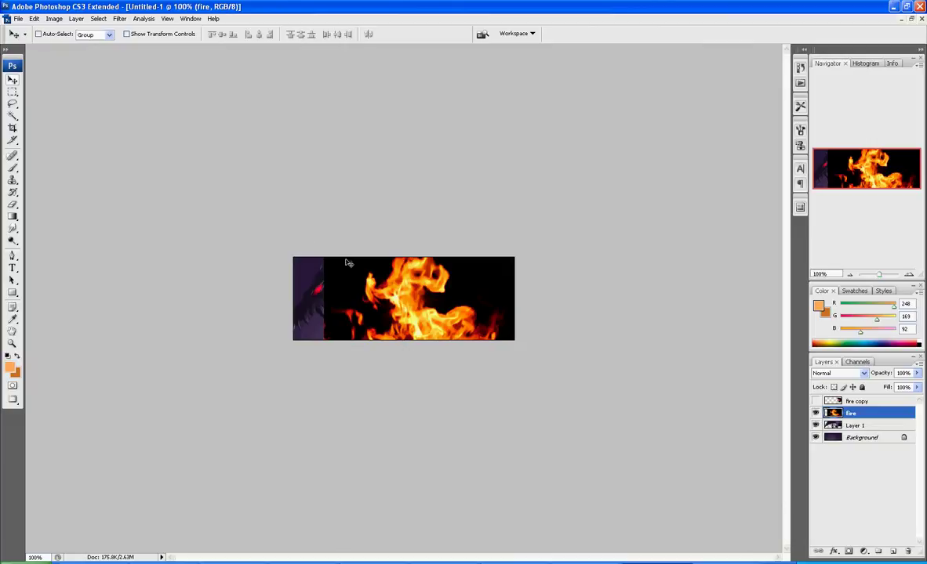
pyautogui.moveTo(366, 285); pyautogui.dragTo(468, 298)
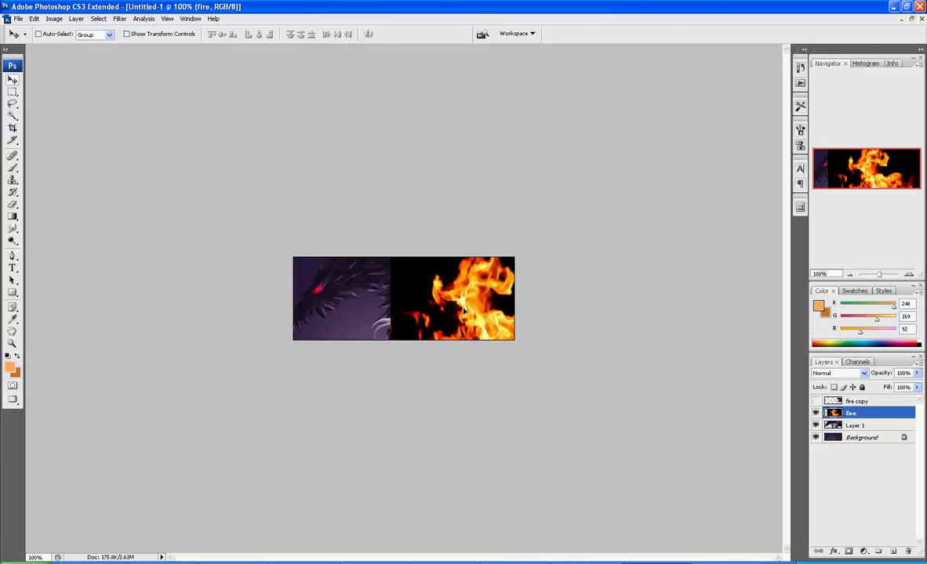
# Hide the fire layer and toggle Layer 1 off and on to compare the character with the plain background
pyautogui.click(815, 414)
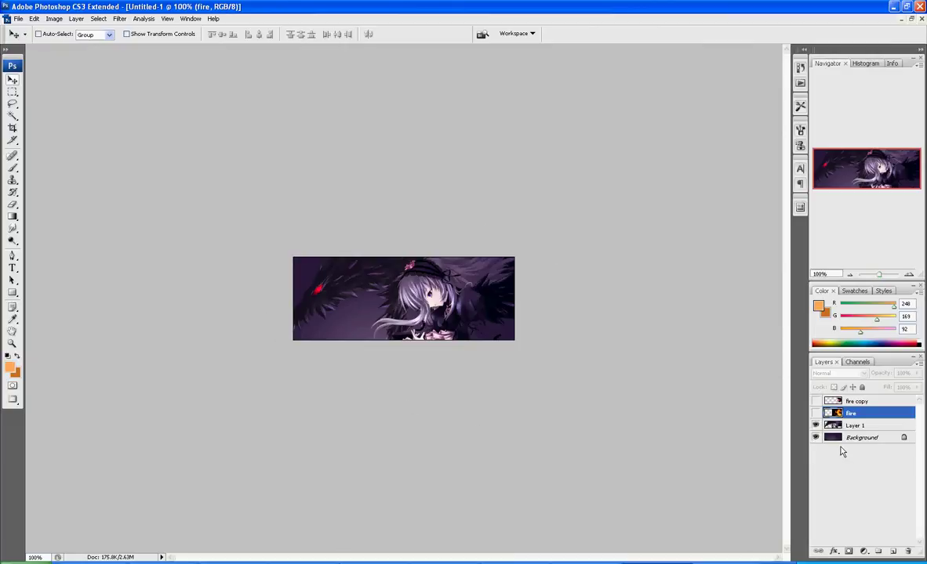
pyautogui.click(816, 426)
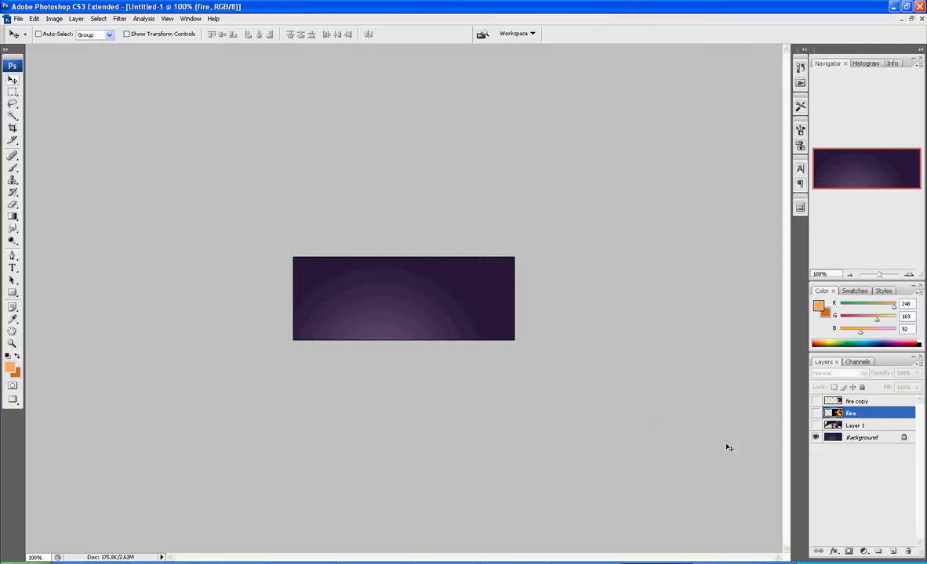
pyautogui.click(815, 426)
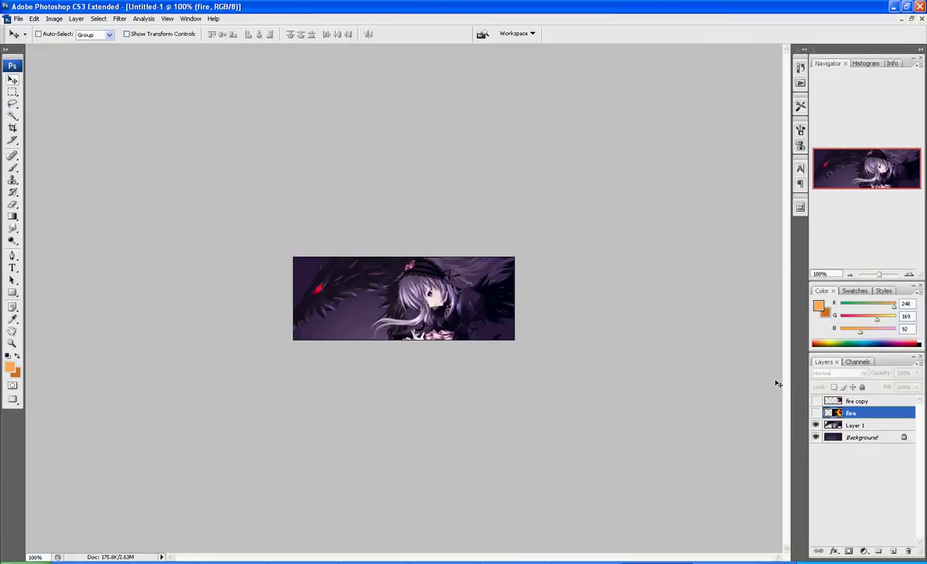
# Show the fire layer, set its blend mode to Screen, and place the flames along the banner's right edge beside the girl
pyautogui.click(815, 414)
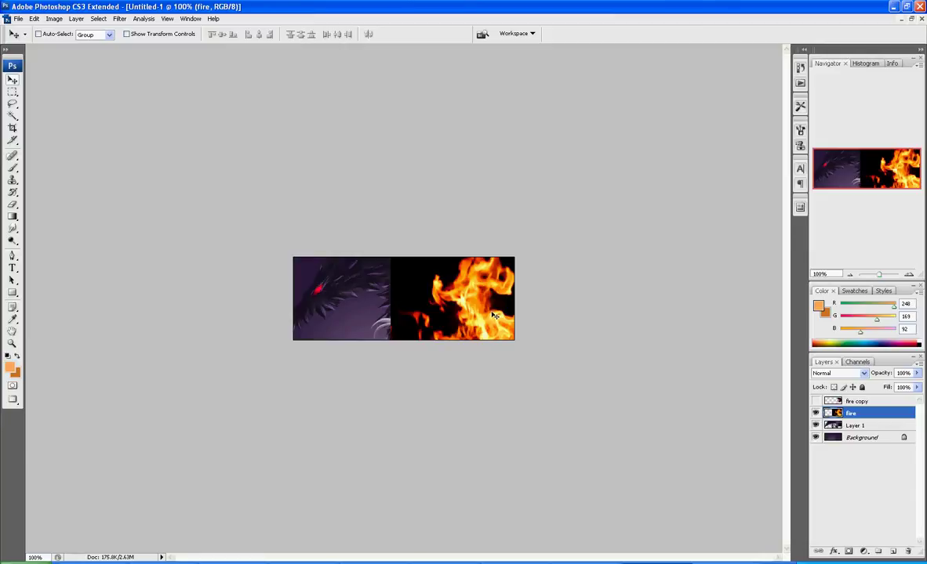
pyautogui.moveTo(454, 289); pyautogui.dragTo(468, 304)
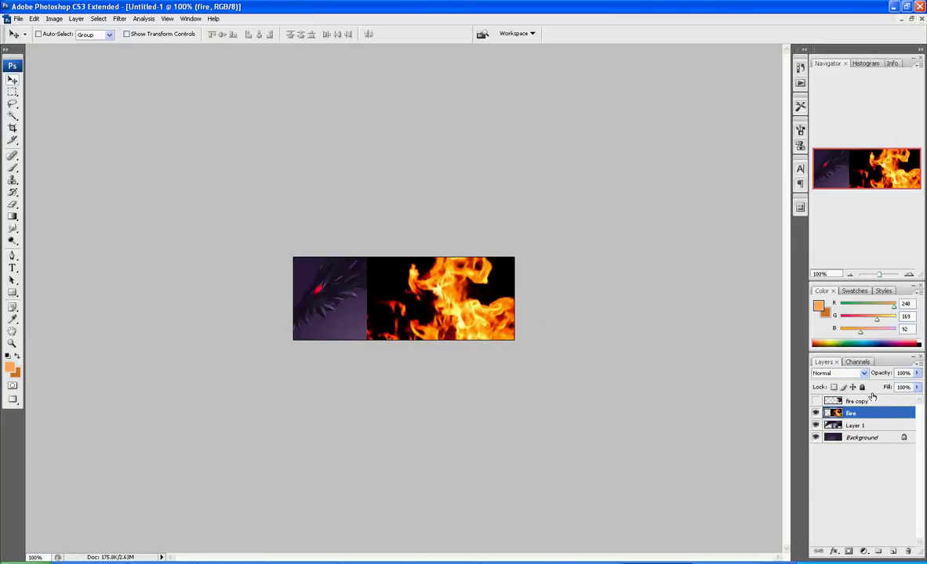
pyautogui.click(837, 373)
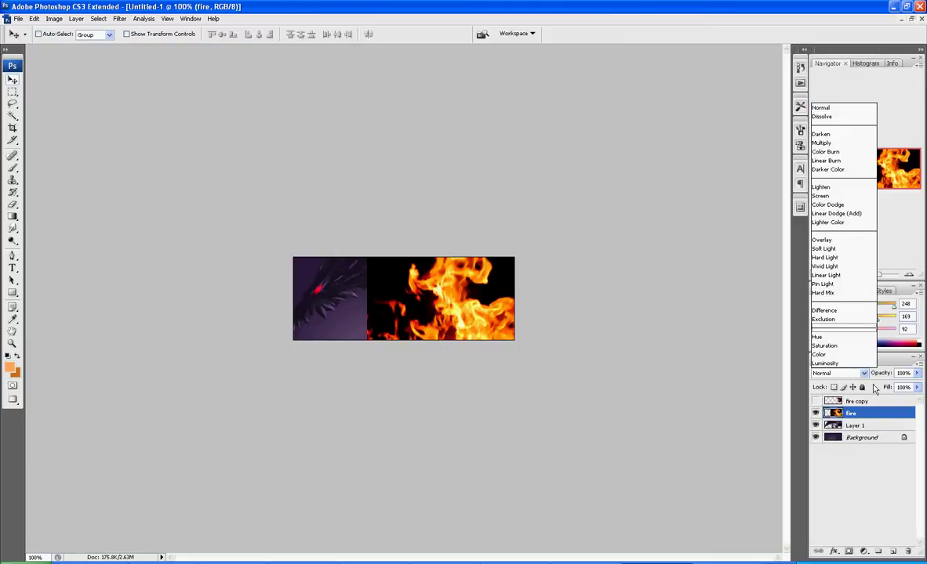
pyautogui.click(848, 196)
pyautogui.moveTo(531, 295); pyautogui.dragTo(513, 322)
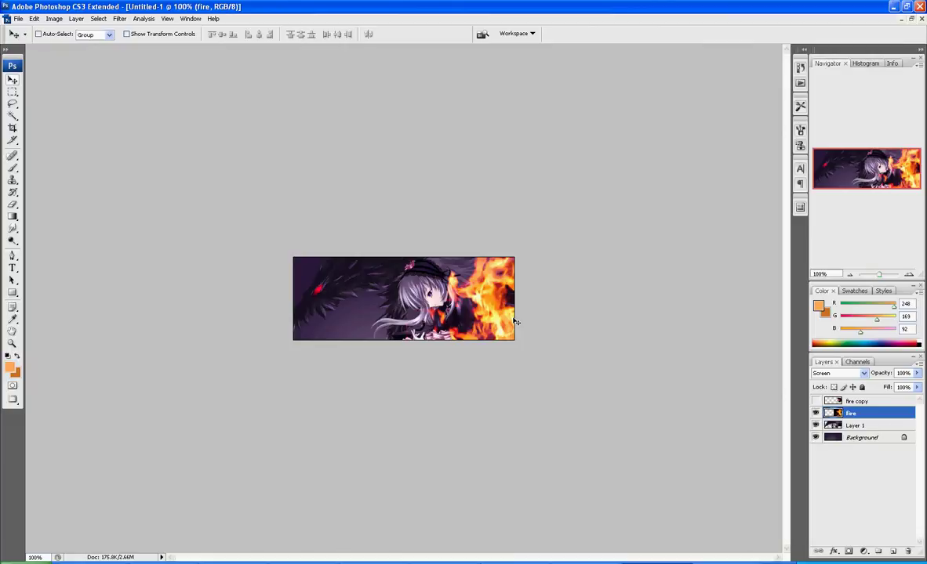
pyautogui.moveTo(499, 303)
pyautogui.mouseDown()
pyautogui.moveTo(470, 309)
pyautogui.moveTo(518, 271)
pyautogui.moveTo(501, 306)
pyautogui.moveTo(508, 318)
pyautogui.moveTo(521, 269)
pyautogui.moveTo(514, 275)
pyautogui.moveTo(533, 275)
pyautogui.moveTo(382, 263)
pyautogui.moveTo(435, 295)
pyautogui.moveTo(513, 296)
pyautogui.moveTo(503, 294)
pyautogui.mouseUp()
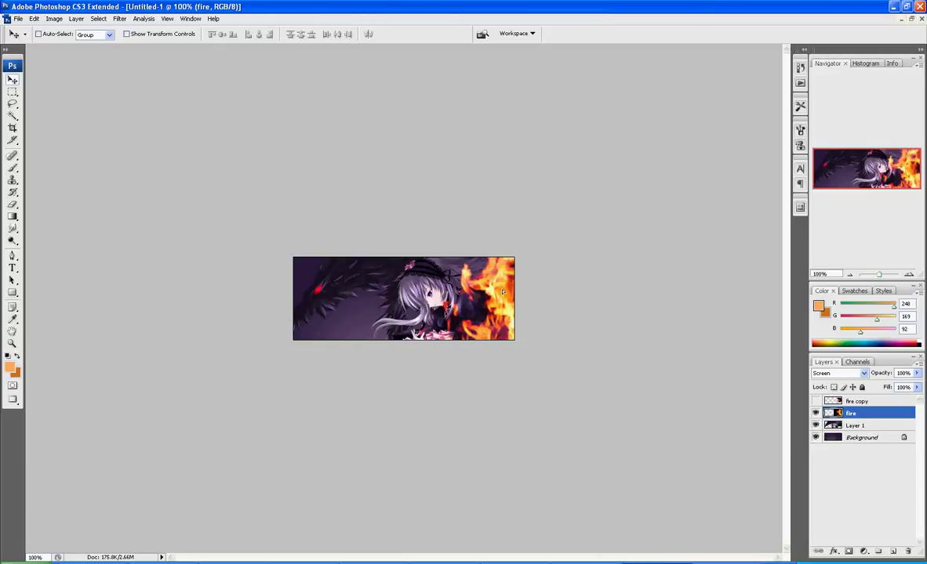
# Set the Eraser to a soft 21 px brush, try erasing the flames beside the girl, and undo the stroke
pyautogui.click(12, 205)
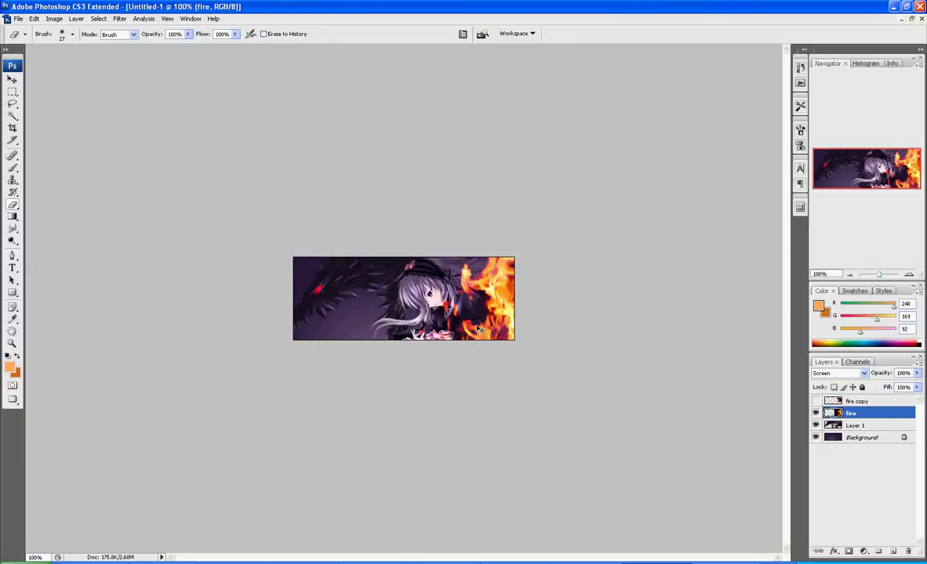
pyautogui.click(73, 36)
pyautogui.click(89, 134)
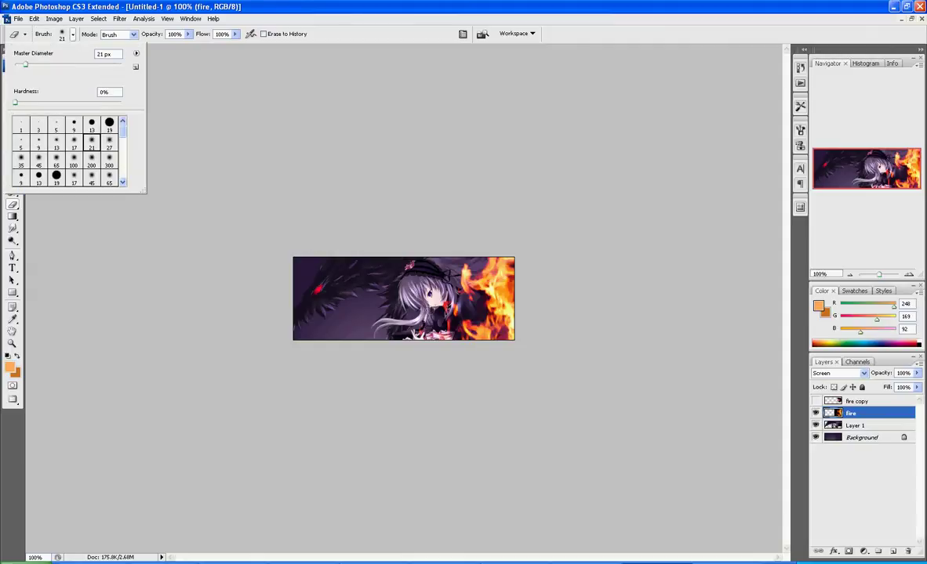
pyautogui.click(442, 303)
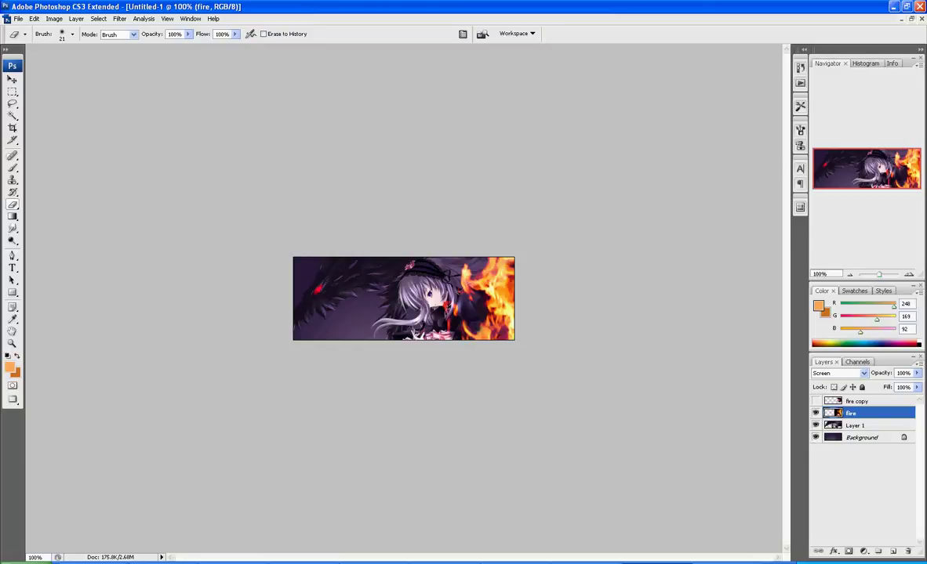
pyautogui.moveTo(476, 290); pyautogui.dragTo(473, 282)
pyautogui.hotkey('ctrl', 'z')
# Reposition the fire layer so the flames burn in the banner's lower-right corner over the girl's wing
pyautogui.click(13, 79)
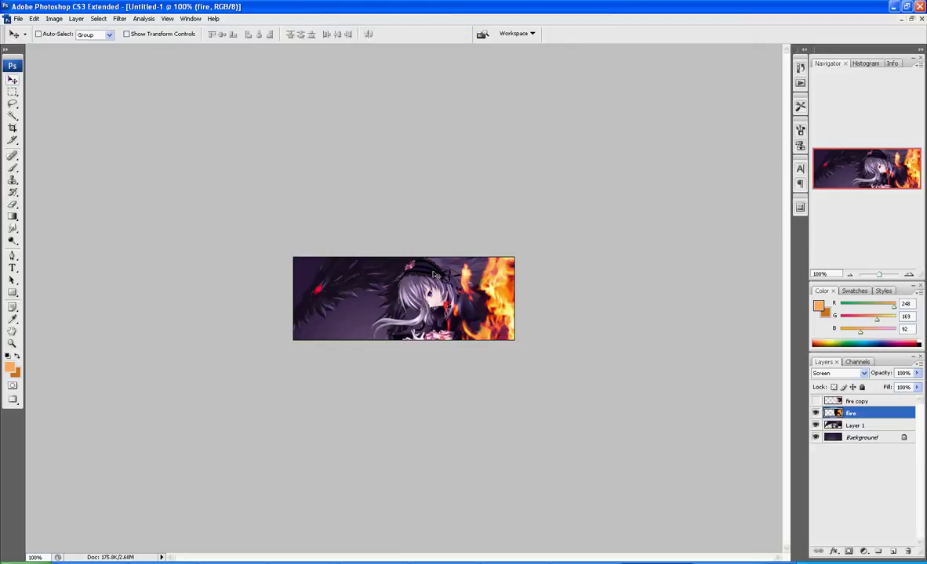
pyautogui.moveTo(485, 294); pyautogui.dragTo(468, 305)
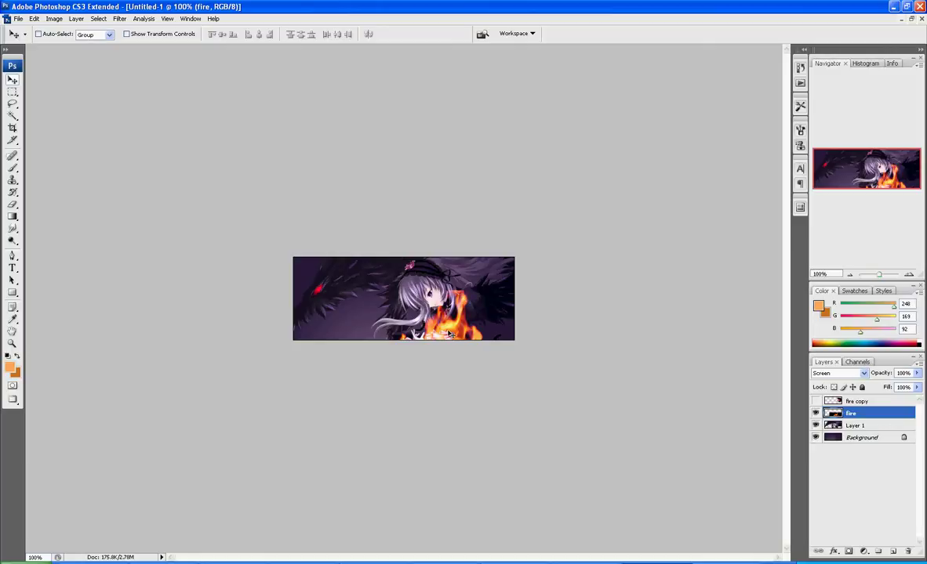
pyautogui.moveTo(466, 300); pyautogui.dragTo(546, 240)
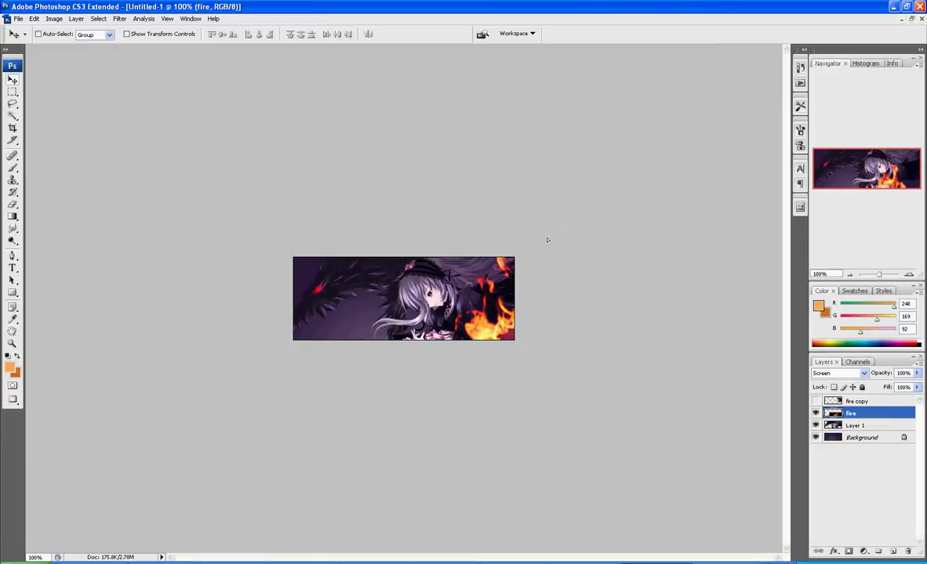
# Erase the large flames in the banner's lower-right corner and shift the remaining fire fragments down toward the right edge
pyautogui.click(12, 204)
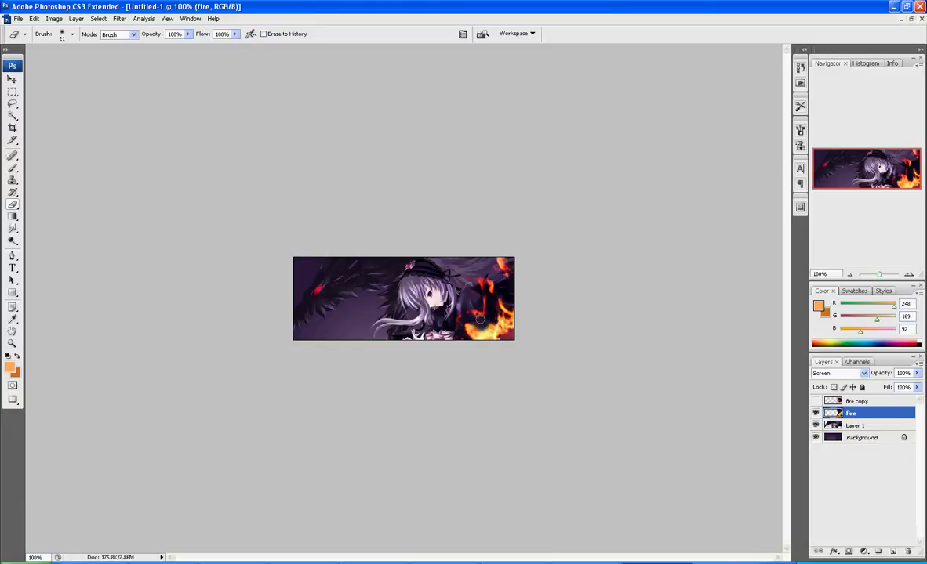
pyautogui.moveTo(487, 309)
pyautogui.mouseDown()
pyautogui.moveTo(485, 294)
pyautogui.moveTo(473, 330)
pyautogui.moveTo(444, 307)
pyautogui.moveTo(492, 327)
pyautogui.moveTo(457, 308)
pyautogui.moveTo(466, 295)
pyautogui.moveTo(494, 333)
pyautogui.moveTo(460, 276)
pyautogui.moveTo(480, 287)
pyautogui.moveTo(516, 319)
pyautogui.moveTo(509, 347)
pyautogui.mouseUp()
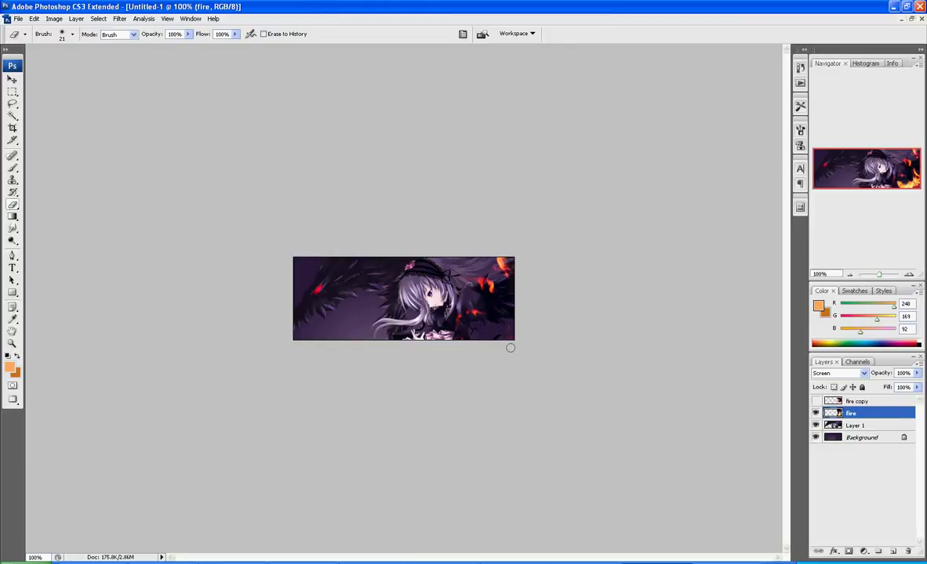
pyautogui.click(13, 79)
pyautogui.moveTo(442, 275); pyautogui.dragTo(500, 292)
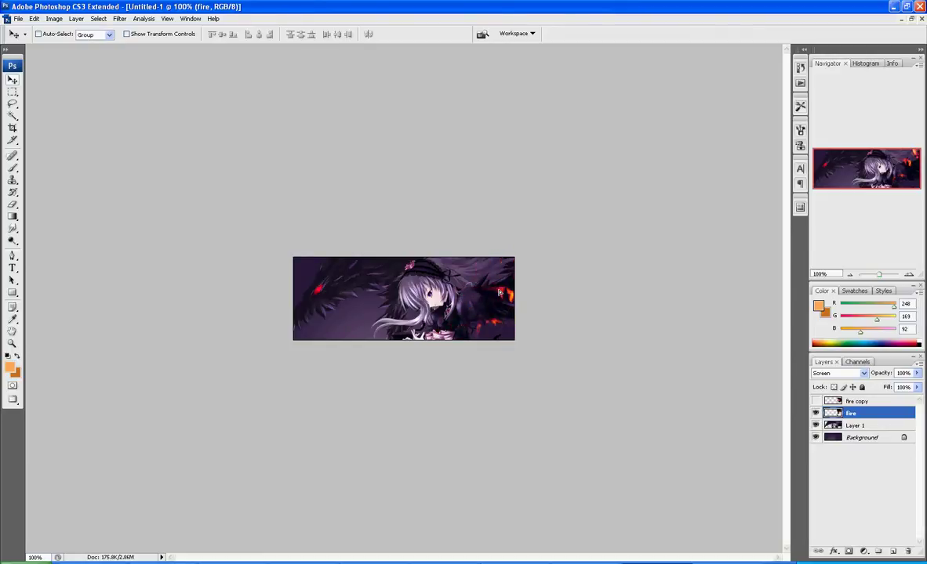
# Set the Brush foreground color to bright green (R 49, G 253, B 16)
pyautogui.click(13, 167)
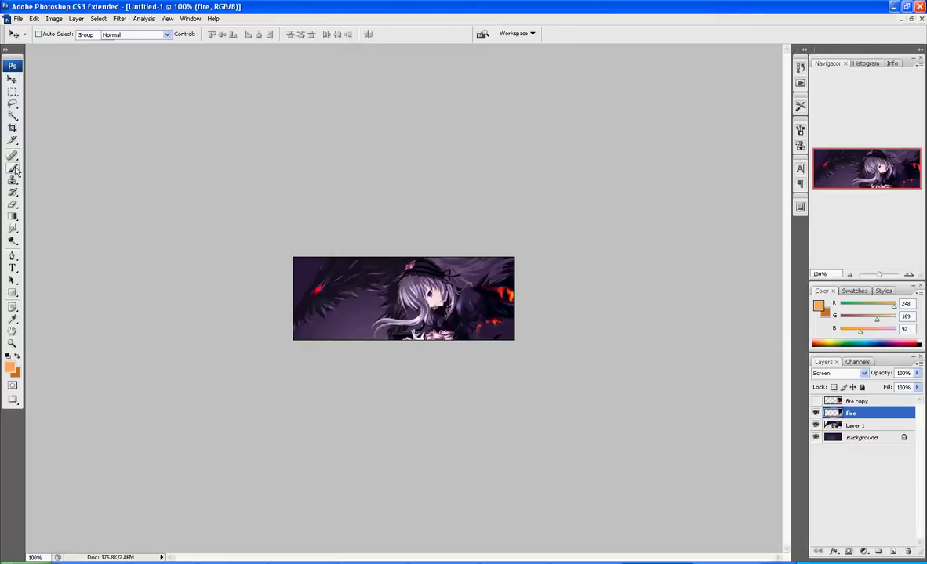
pyautogui.click(10, 365)
pyautogui.click(352, 397)
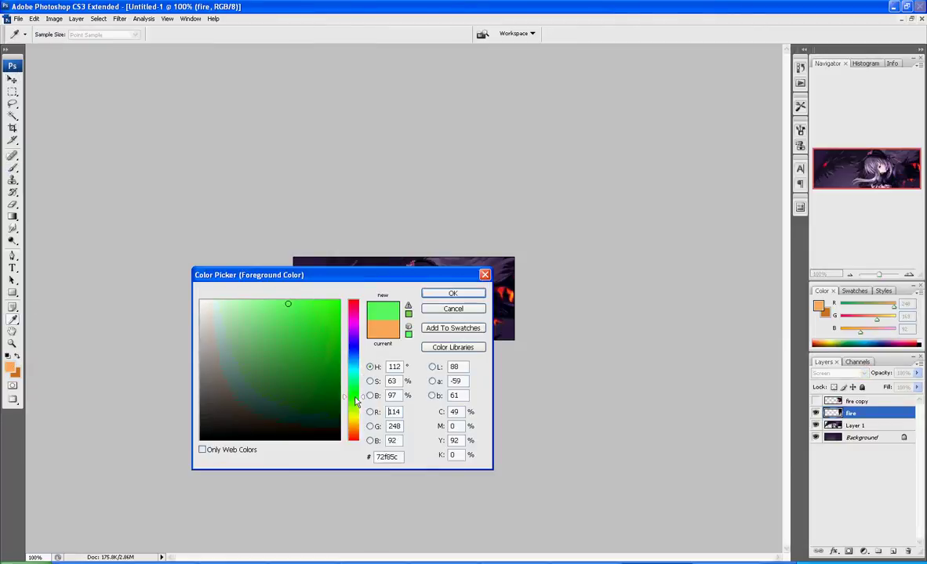
pyautogui.click(312, 304)
pyautogui.click(331, 301)
pyautogui.click(447, 293)
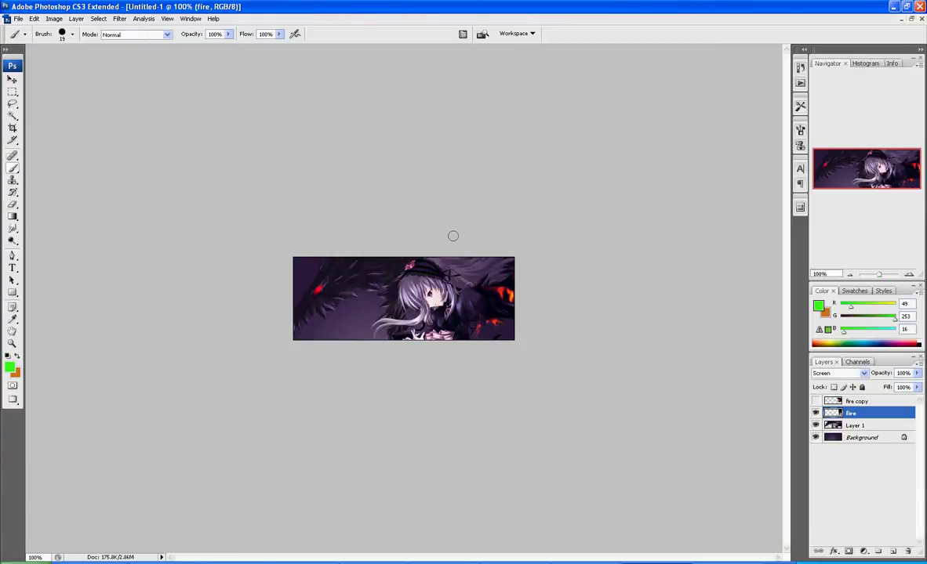
# Paint a diagonal green band from the banner's upper right to its lower center and undo both strokes
pyautogui.moveTo(502, 236); pyautogui.dragTo(369, 349)
pyautogui.moveTo(506, 235); pyautogui.dragTo(364, 353)
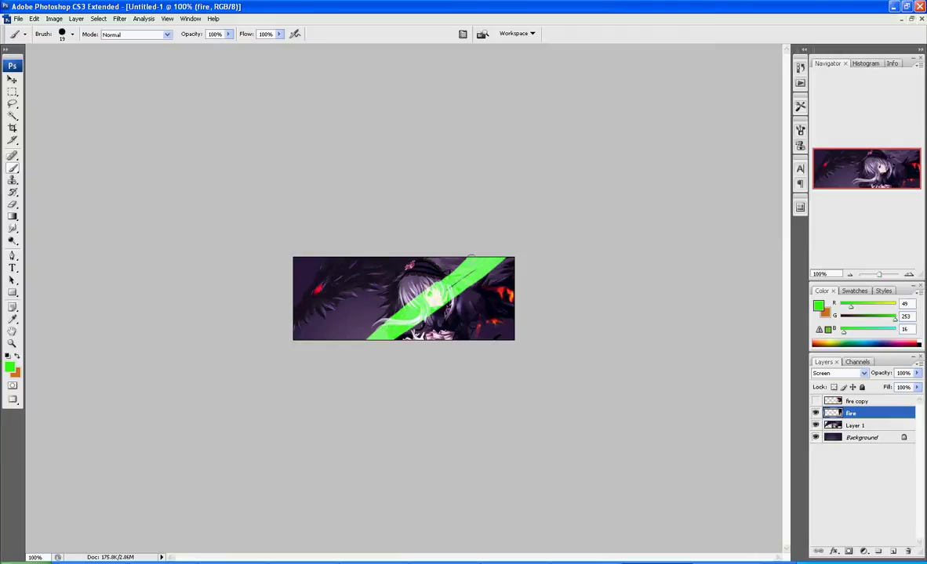
pyautogui.hotkey('ctrl', 'alt', 'z')
pyautogui.hotkey('ctrl', 'alt', 'z')
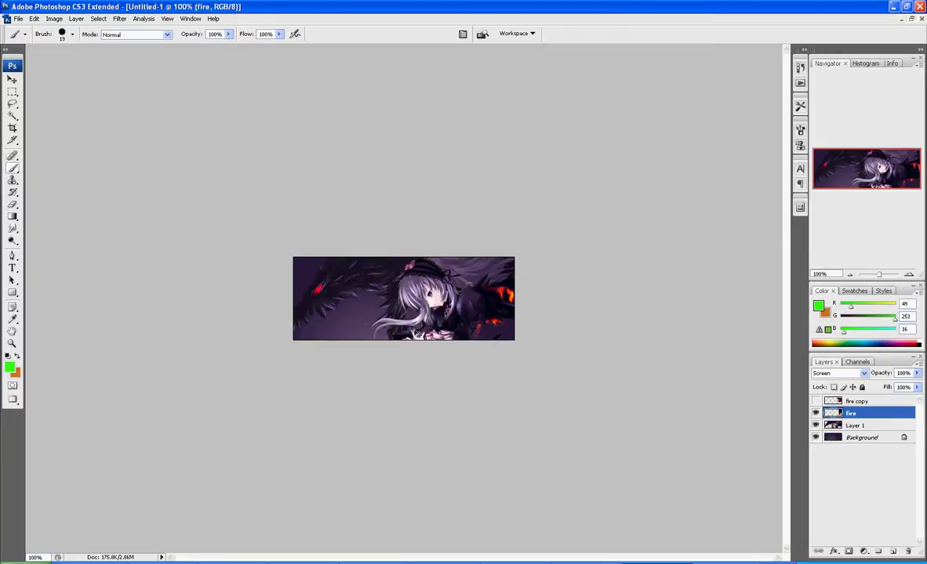
# Move the fire fragments back up and left over the wing, and ready the Eraser for cleaning them up
pyautogui.click(12, 79)
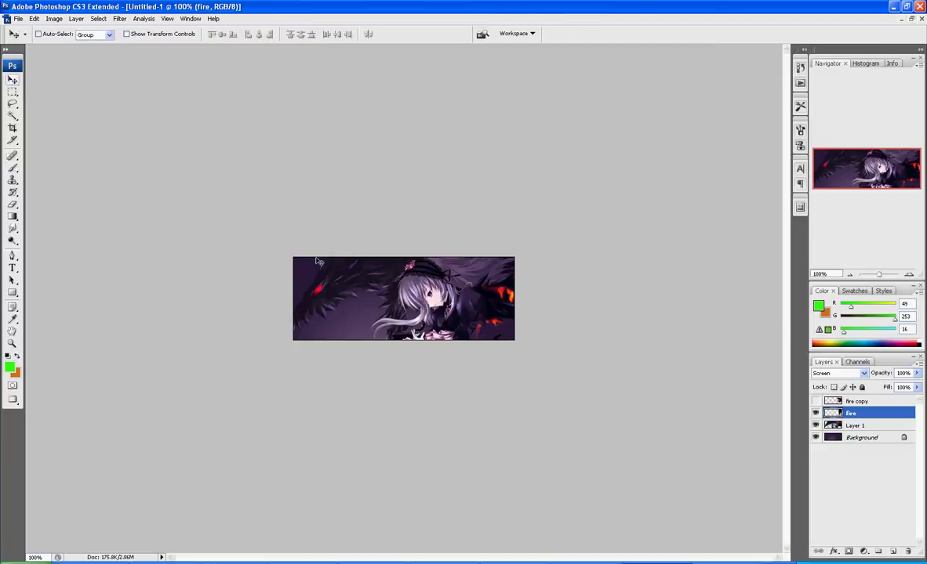
pyautogui.moveTo(525, 314); pyautogui.dragTo(470, 268)
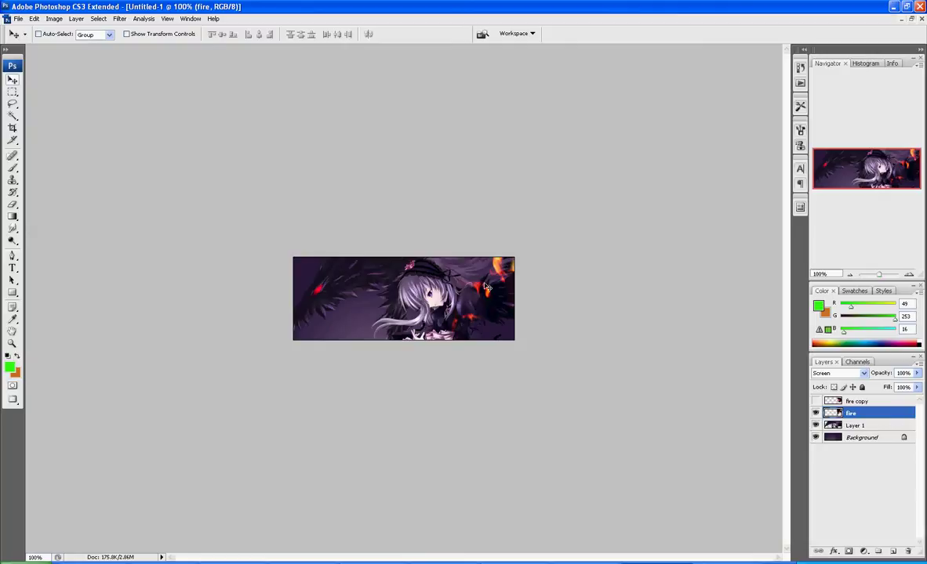
pyautogui.click(13, 204)
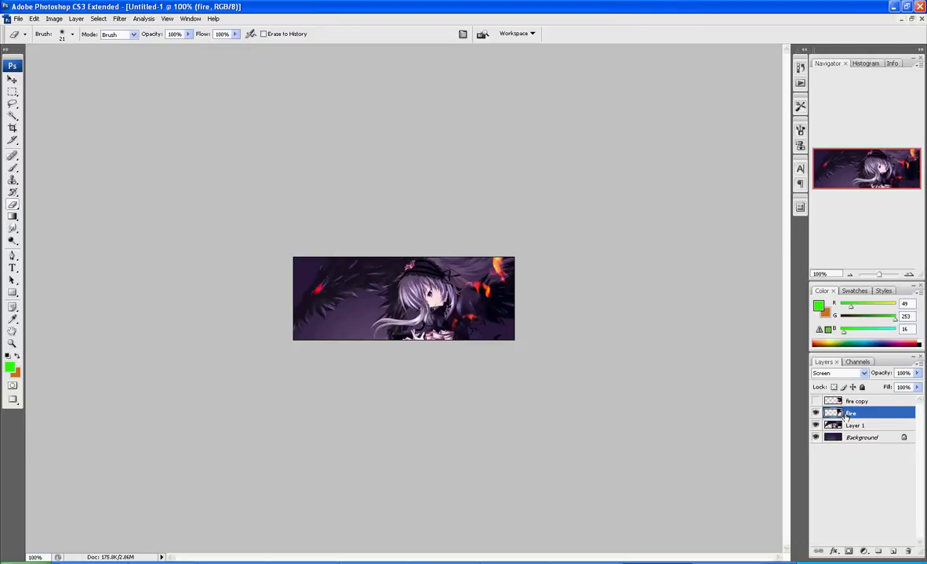
# Add a duplicate of the fire layer blurred with Gaussian Blur at a 5.7-pixel radius and blended as Linear Dodge (Add)
pyautogui.hotkey('ctrl', 'j')
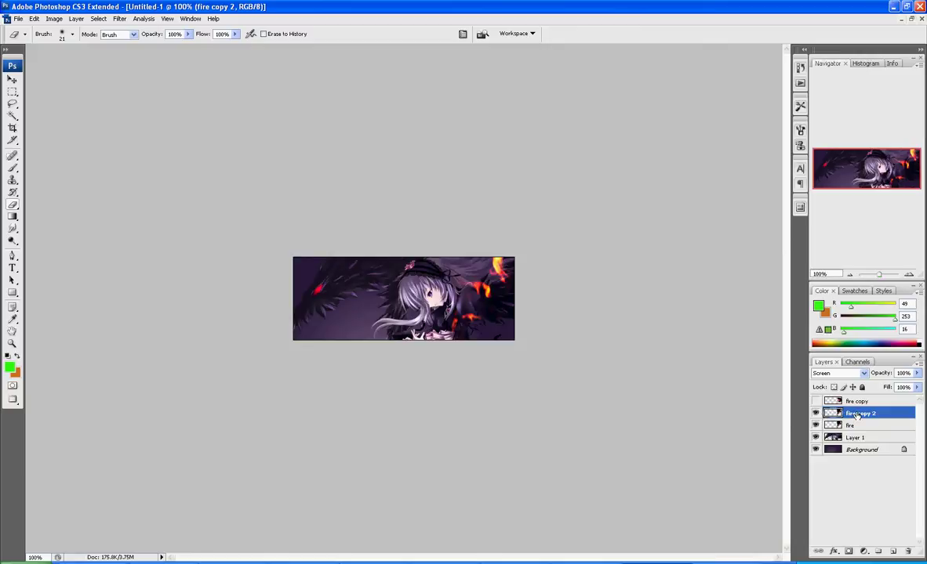
pyautogui.click(119, 18)
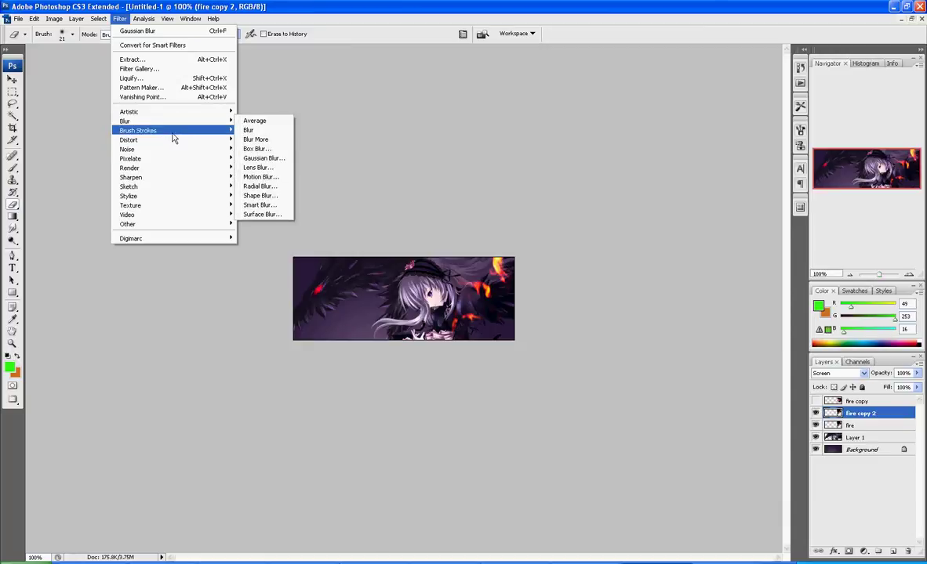
pyautogui.moveTo(186, 122)
pyautogui.click(261, 157)
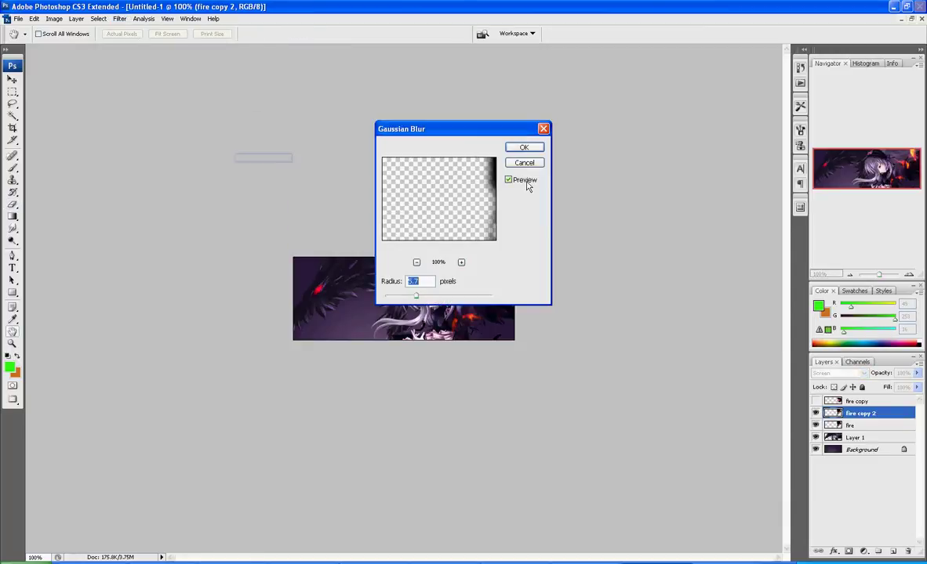
pyautogui.click(527, 147)
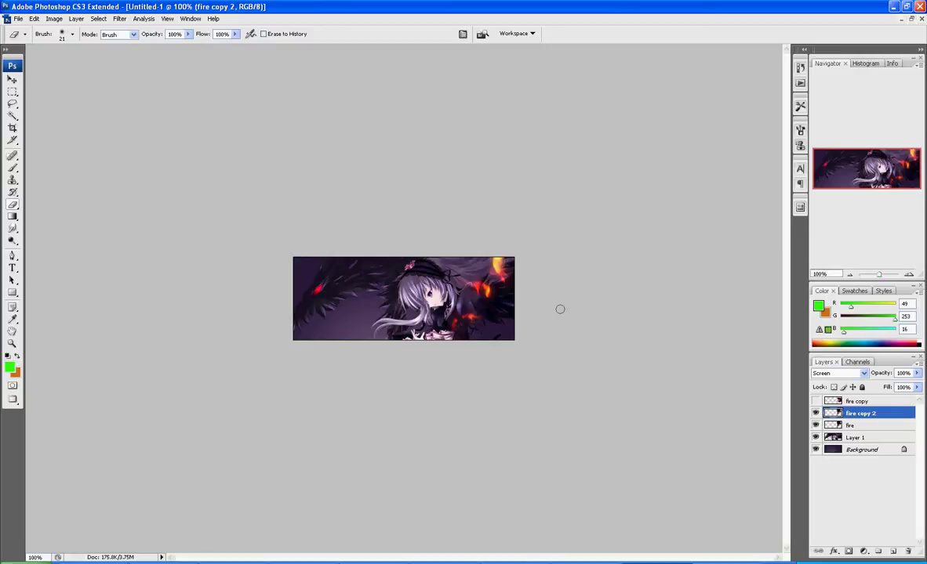
pyautogui.click(864, 375)
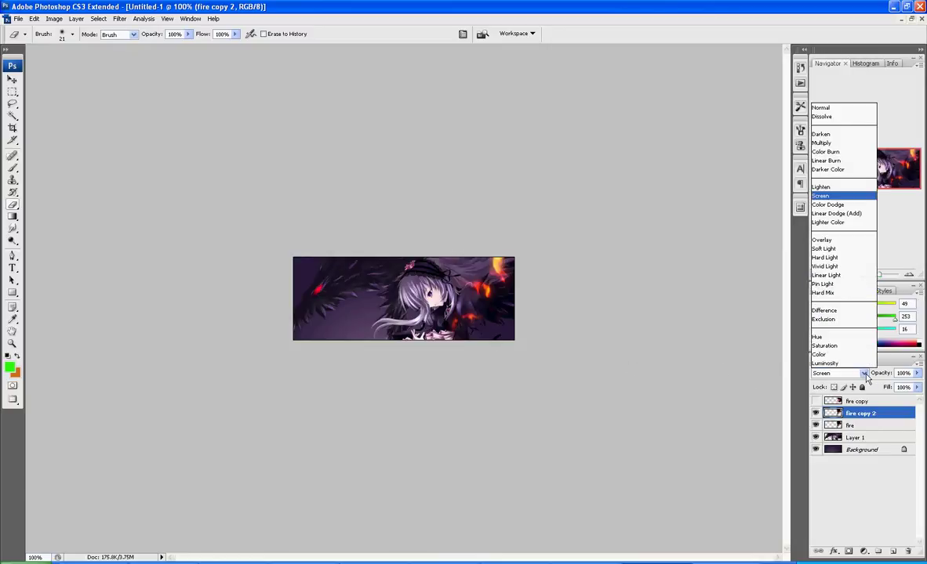
pyautogui.click(843, 214)
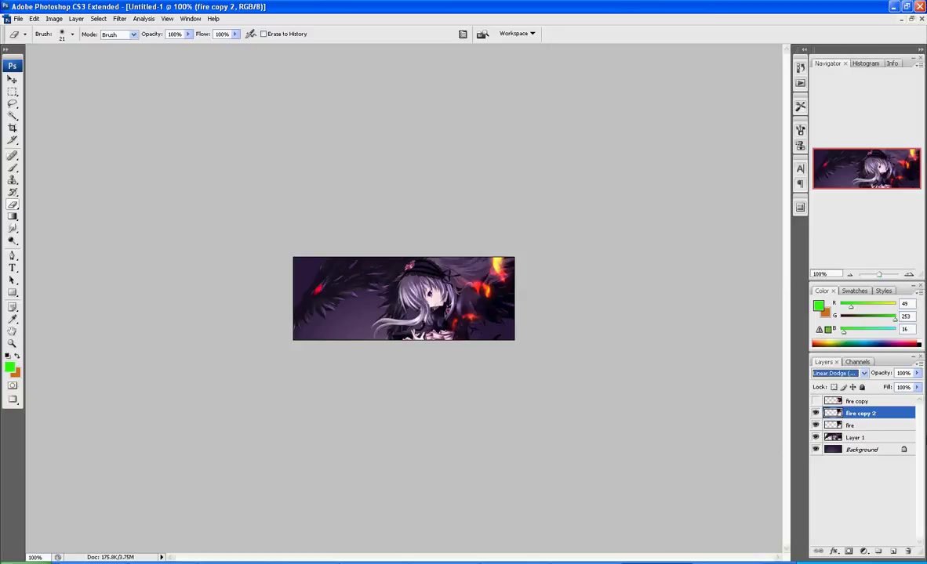
# Create a new layer above the blurred fire duplicate and set the foreground color to dark red (R 68, G 7, B 7)
pyautogui.hotkey('ctrl', 'shift', 'n')
pyautogui.press('Return')
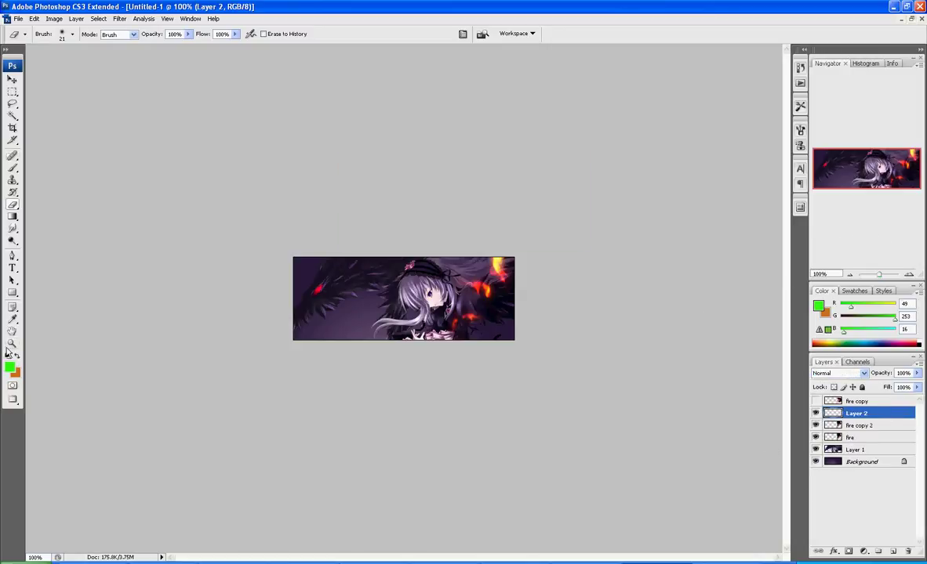
pyautogui.click(9, 366)
pyautogui.moveTo(355, 439); pyautogui.dragTo(325, 403)
pyautogui.click(451, 293)
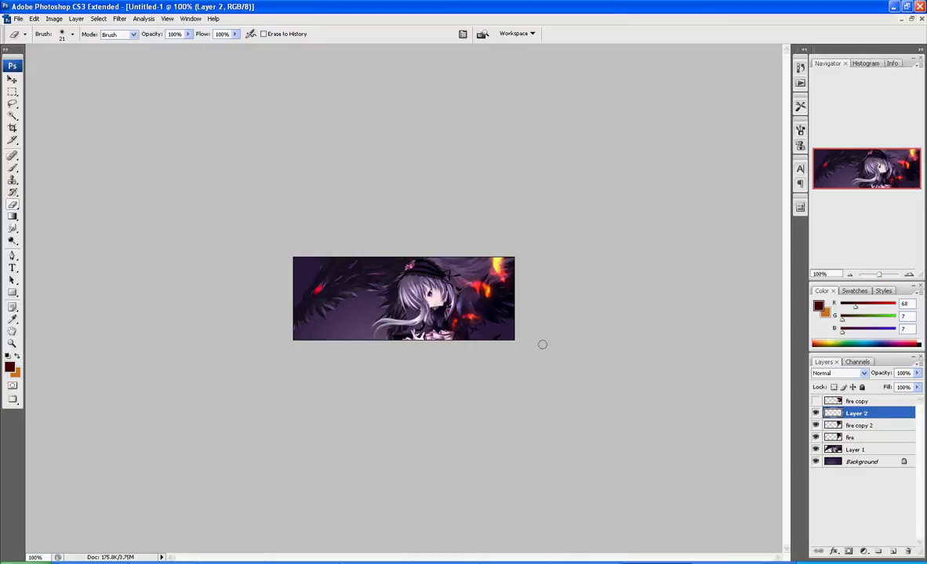
# Paint a dark red glow over the fire fragments with a soft 65 px brush on Layer 2, set to Linear Dodge (Add)
pyautogui.click(11, 166)
pyautogui.click(74, 35)
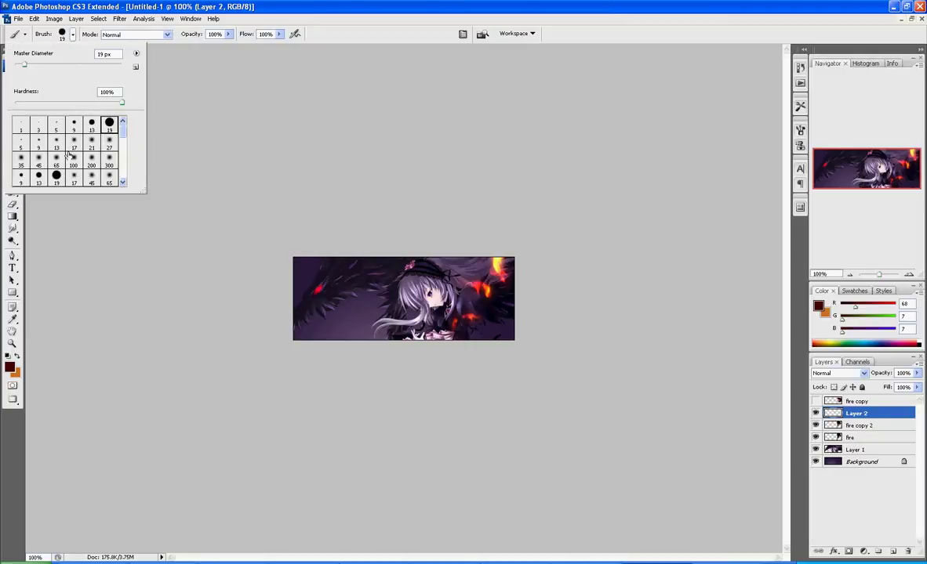
pyautogui.click(56, 159)
pyautogui.click(617, 161)
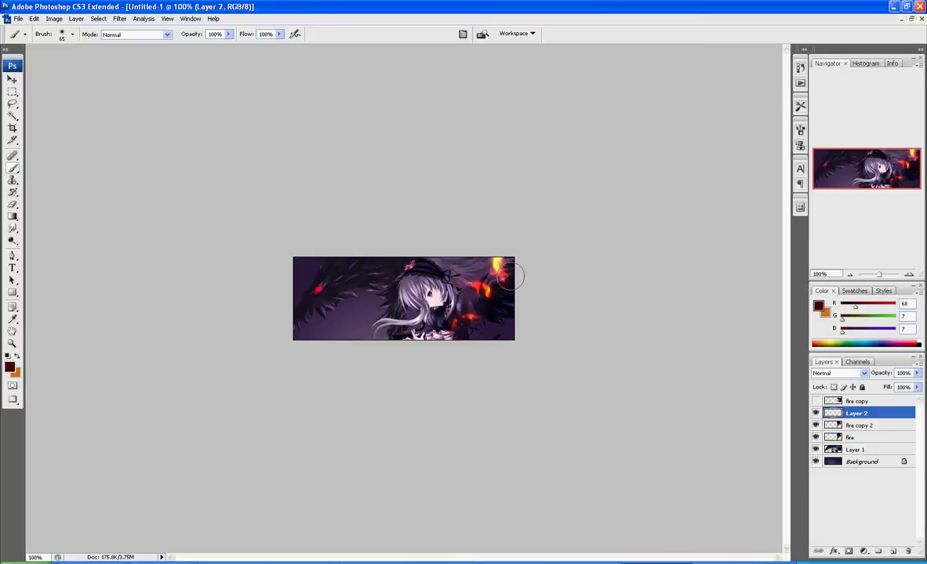
pyautogui.click(838, 373)
pyautogui.click(838, 213)
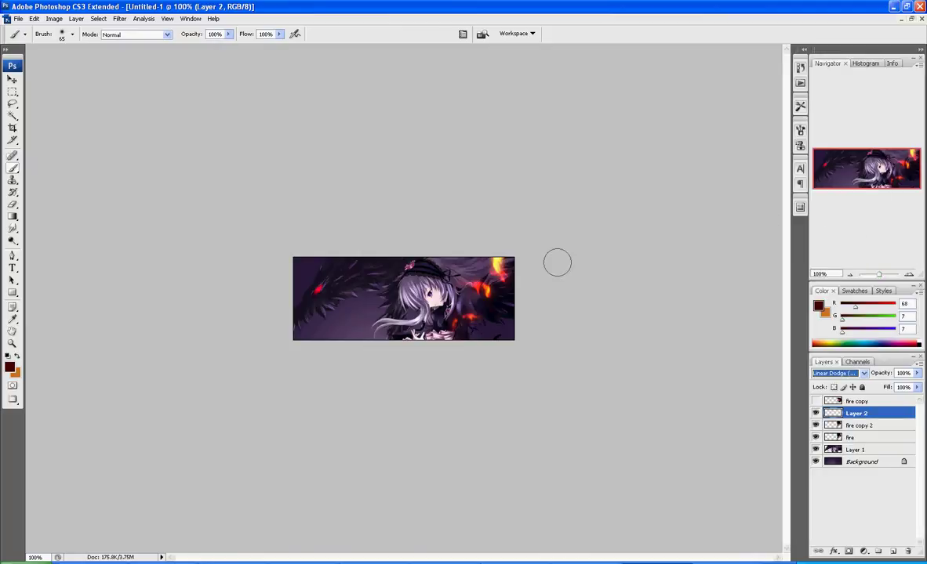
pyautogui.moveTo(480, 289); pyautogui.dragTo(459, 320)
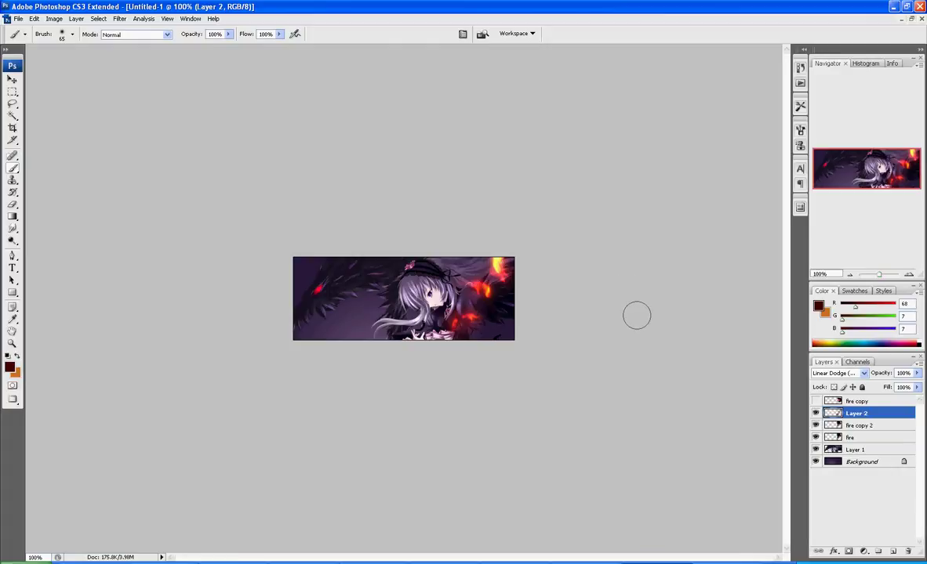
# Duplicate Layer 2, fire copy 2 and fire, and stack the copies together above the original Layer 2
pyautogui.rightClick(869, 417)
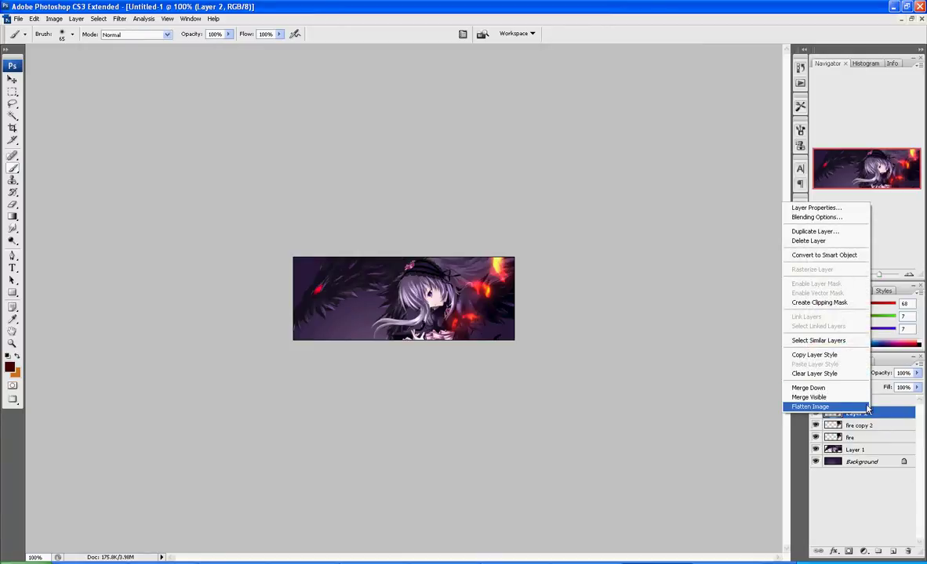
pyautogui.click(876, 414)
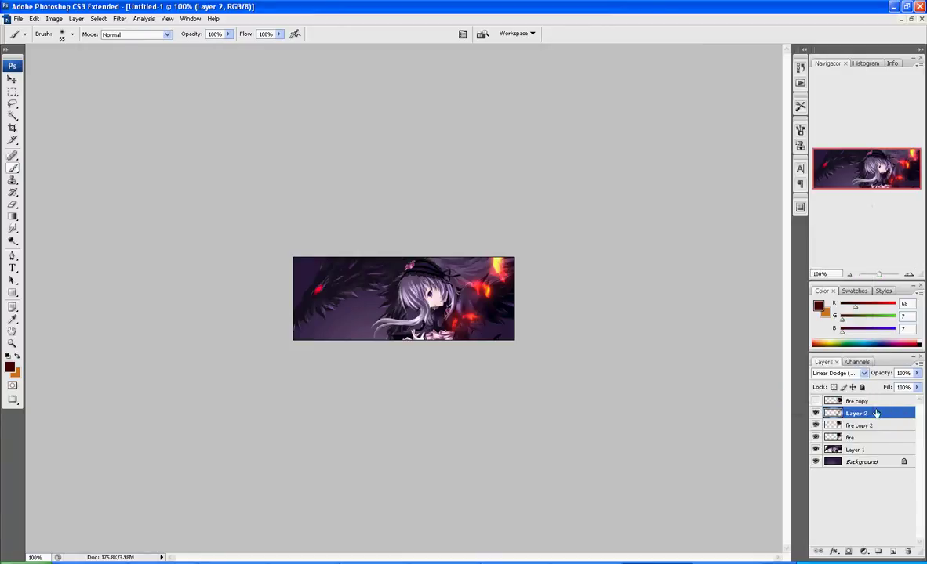
pyautogui.hotkey('ctrl', 'j')
pyautogui.click(860, 438)
pyautogui.hotkey('ctrl', 'j')
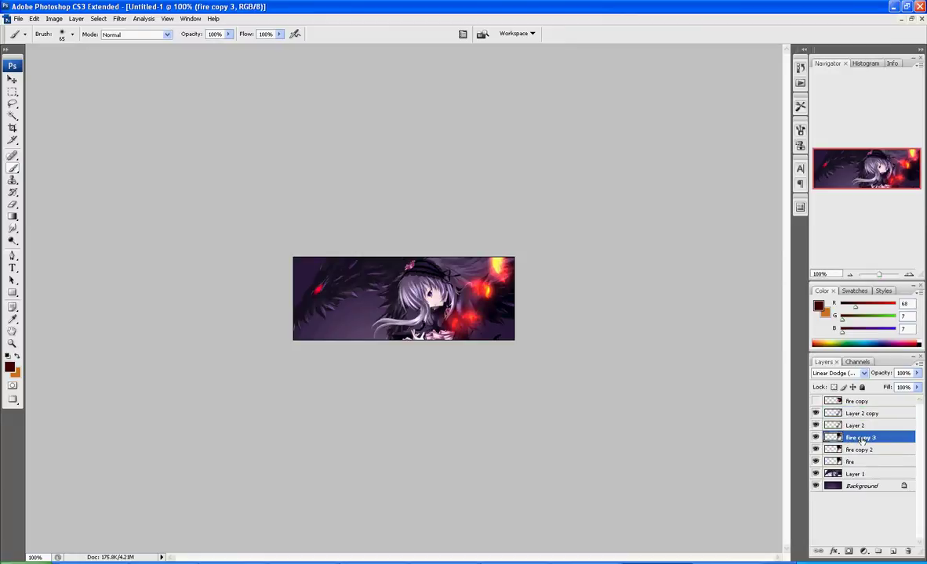
pyautogui.click(857, 463)
pyautogui.hotkey('ctrl', 'j')
pyautogui.moveTo(860, 422)
pyautogui.mouseDown()
pyautogui.moveTo(852, 424)
pyautogui.moveTo(857, 432)
pyautogui.mouseUp()
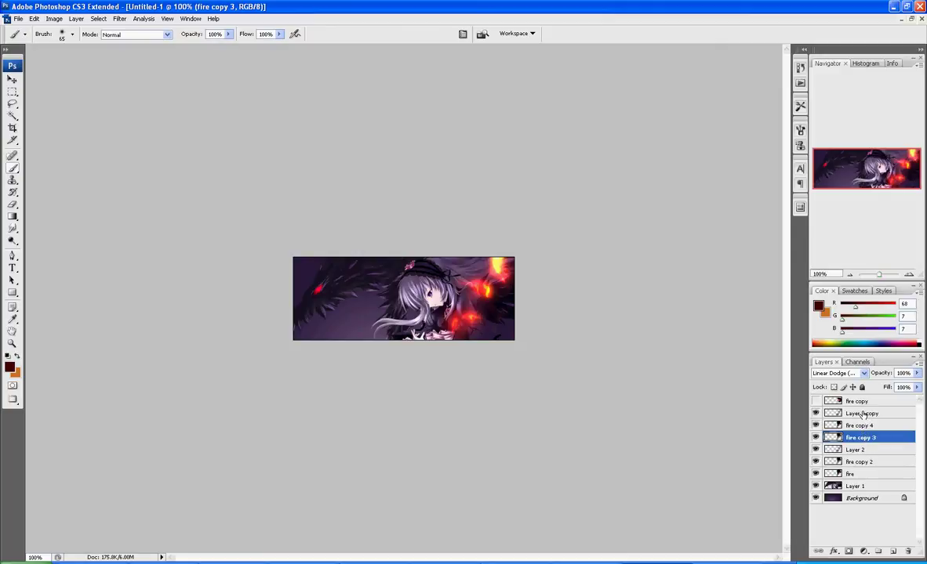
# Merge the three duplicates into one layer and hide the original Layer 2, fire copy 2 and fire layers
pyautogui.rightClick(862, 414)
pyautogui.click(803, 385)
pyautogui.rightClick(863, 411)
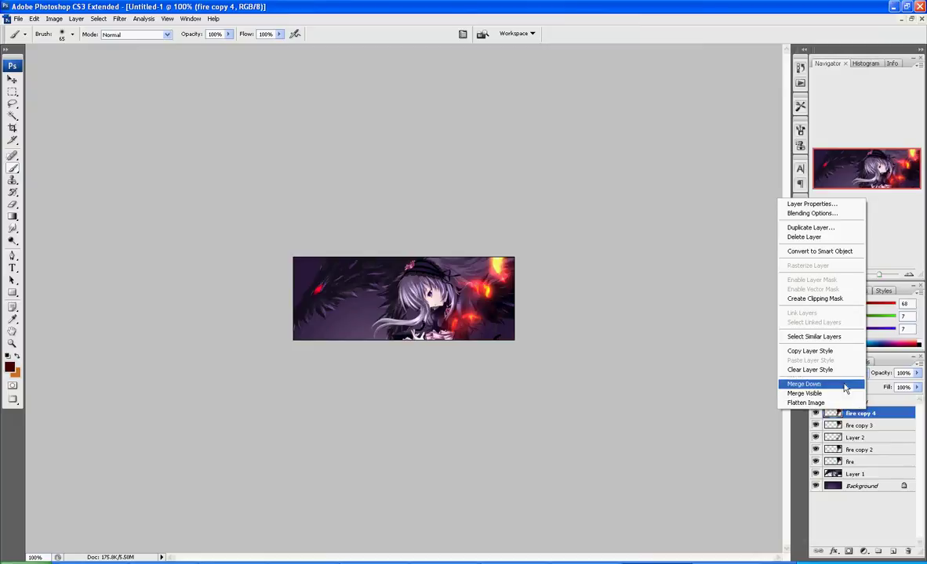
pyautogui.click(844, 385)
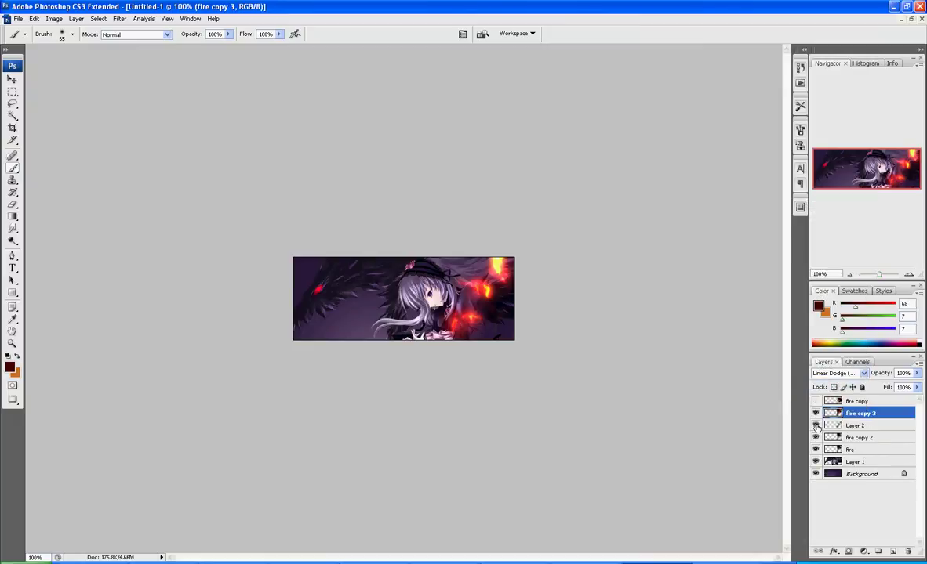
pyautogui.moveTo(815, 426); pyautogui.dragTo(818, 448)
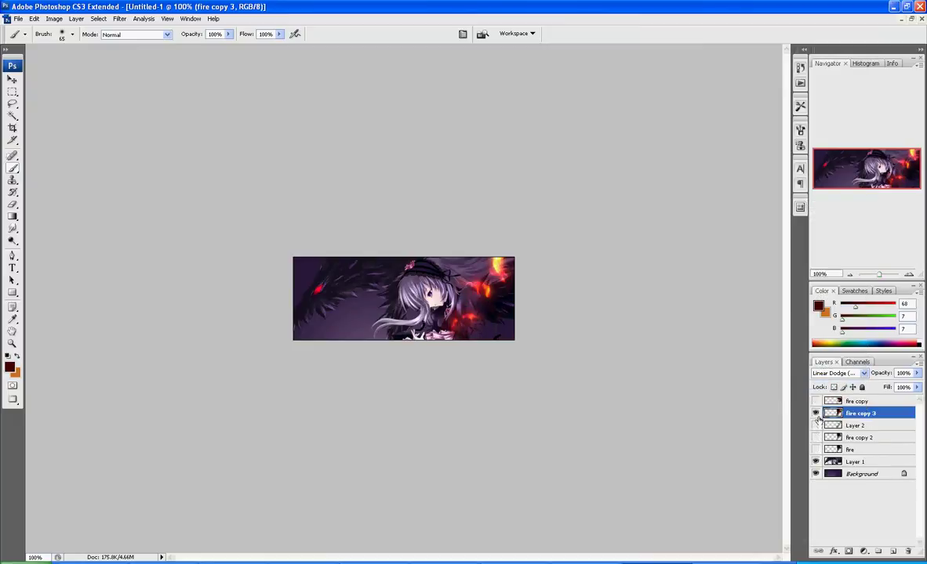
pyautogui.click(815, 413)
pyautogui.click(815, 413)
# Sample a dark purple (R 42, G 28, B 61) from the banner as foreground color and a lighter greyish purple as background color
pyautogui.click(9, 367)
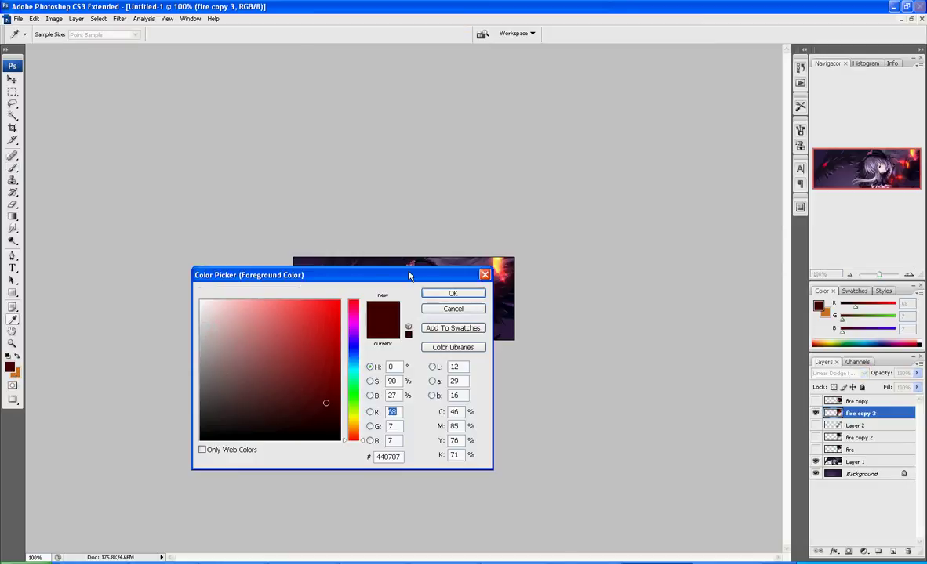
pyautogui.moveTo(408, 275); pyautogui.dragTo(405, 375)
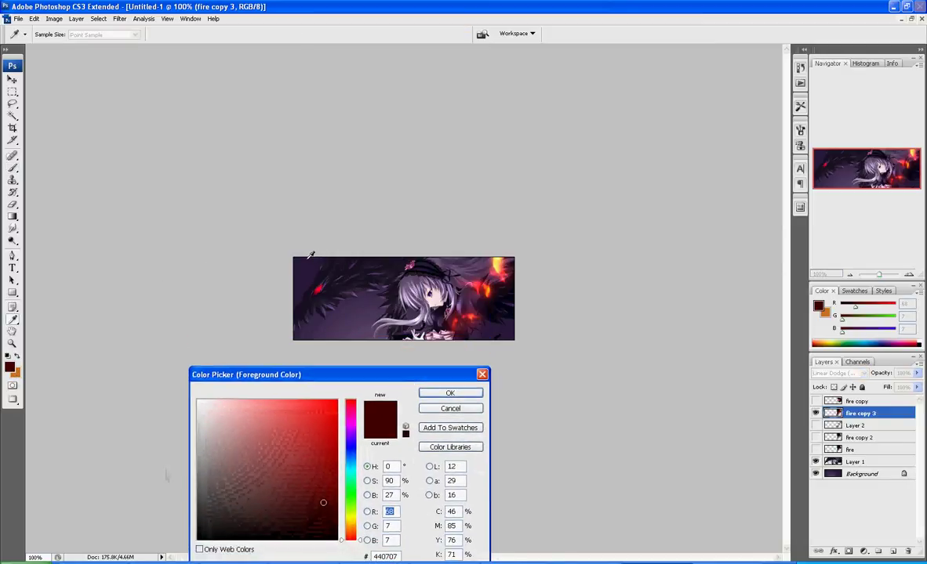
pyautogui.click(389, 324)
pyautogui.click(450, 393)
pyautogui.press('b')
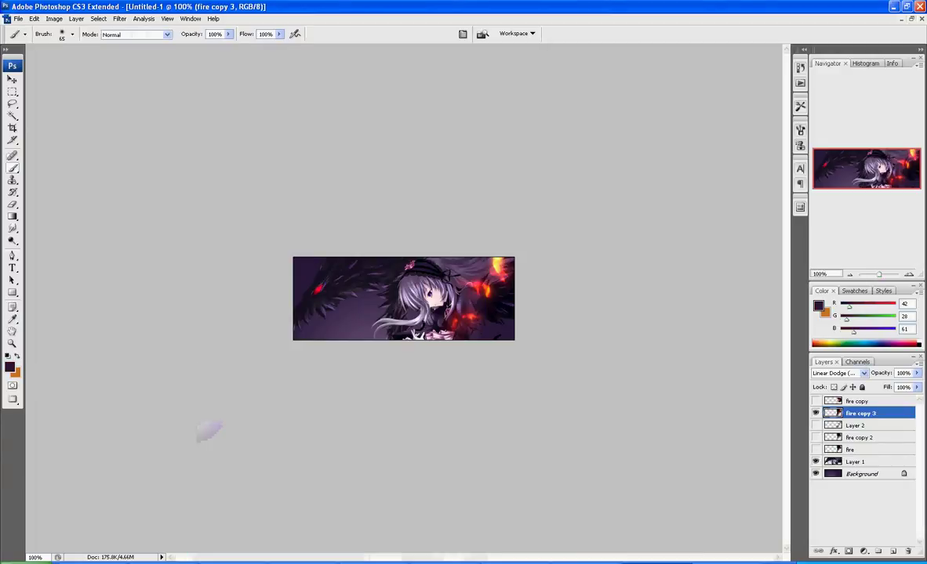
pyautogui.click(16, 374)
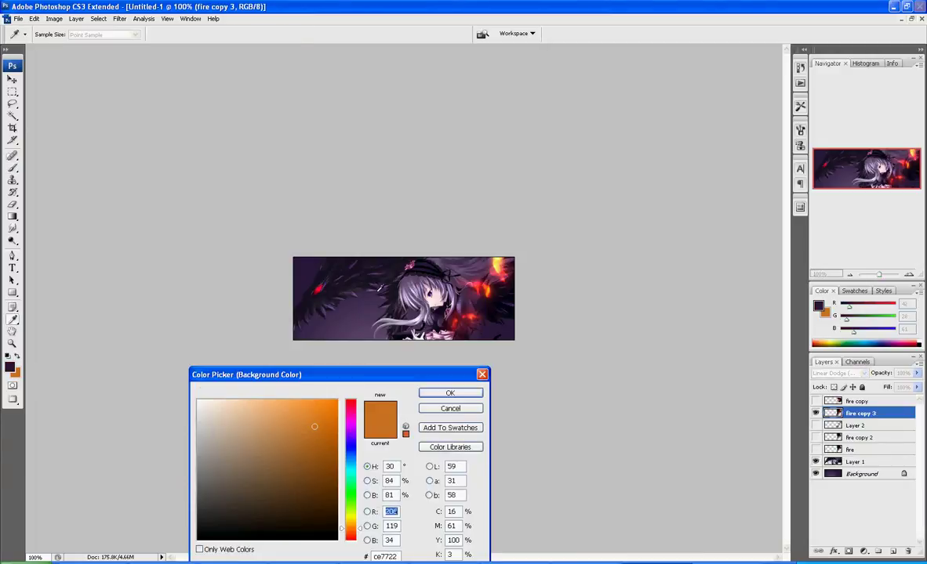
pyautogui.click(423, 262)
pyautogui.press('Return')
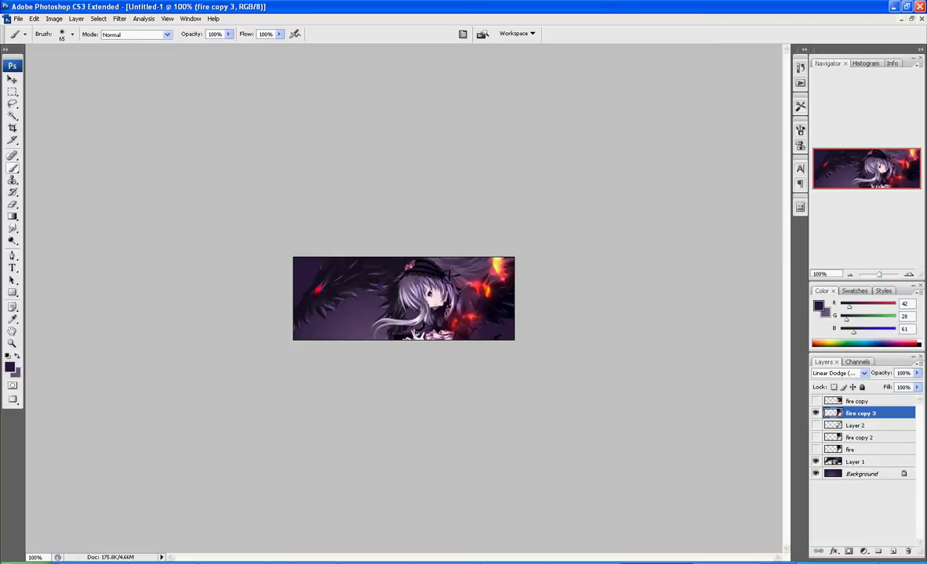
# Add a Gradient Map adjustment layer above fire copy 3 using the dark-to-light purple gradient
pyautogui.click(867, 553)
pyautogui.click(810, 499)
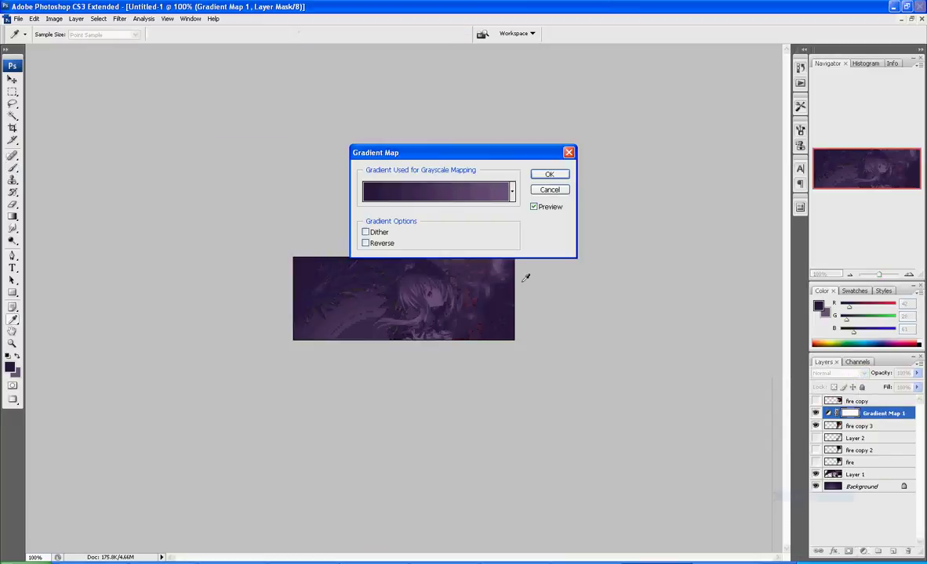
pyautogui.click(549, 176)
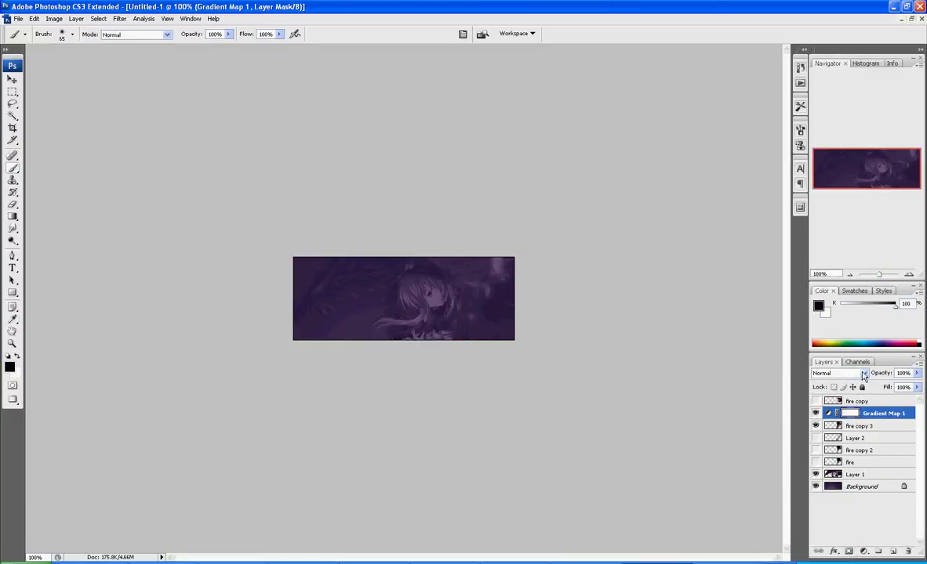
# Cycle through blend modes for the Gradient Map layer, settle on Hue, and merge it down into fire copy 3
pyautogui.click(837, 373)
pyautogui.click(833, 347)
pyautogui.press('Up')
pyautogui.press('Up')
pyautogui.press('Up')
pyautogui.press('Up')
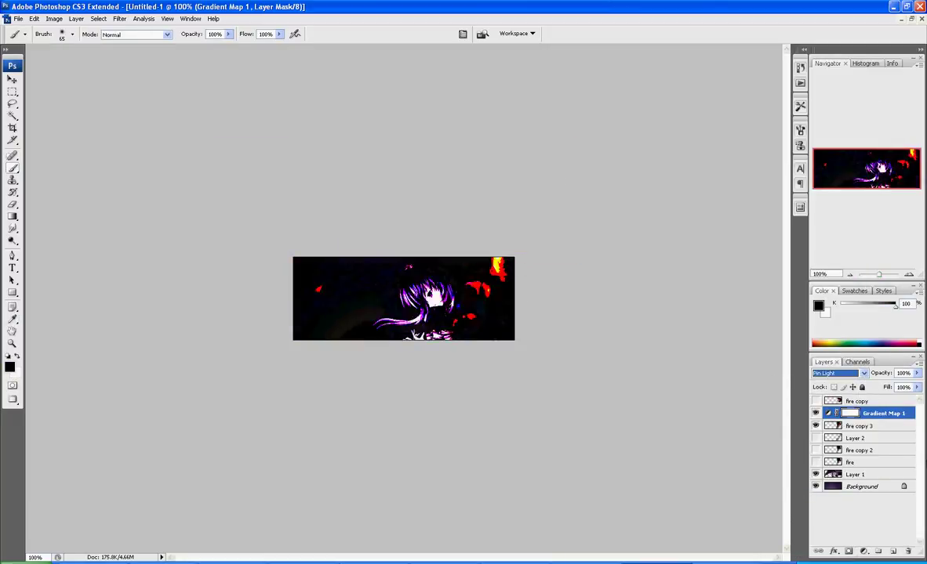
pyautogui.press('Down')
pyautogui.press('Down')
pyautogui.press('Up')
pyautogui.press('Up')
pyautogui.press('Up')
pyautogui.press('Up')
pyautogui.press('Up')
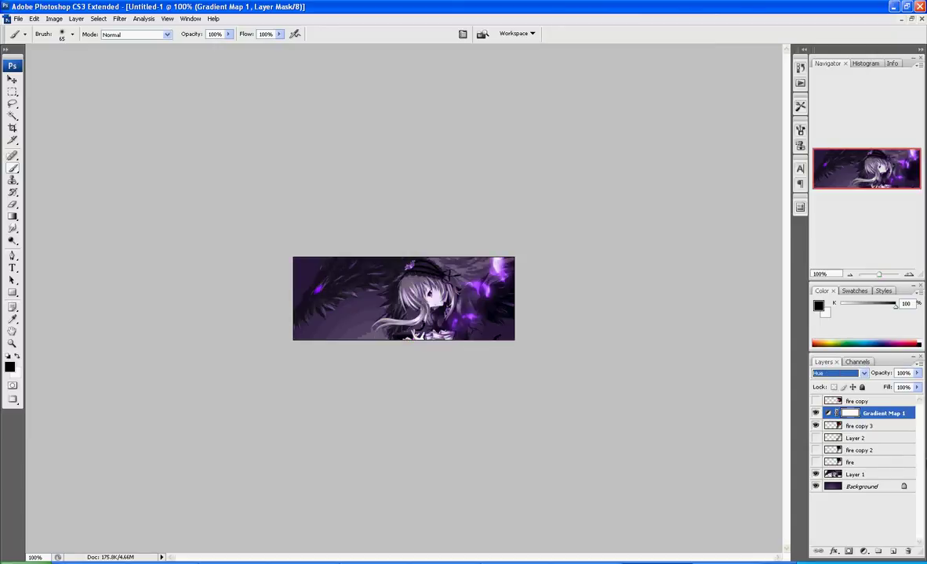
pyautogui.press('Up')
pyautogui.press('Up')
pyautogui.press('Up')
pyautogui.press('Up')
pyautogui.press('Up')
pyautogui.press('Up')
pyautogui.press('Up')
pyautogui.press('Up')
pyautogui.press('Up')
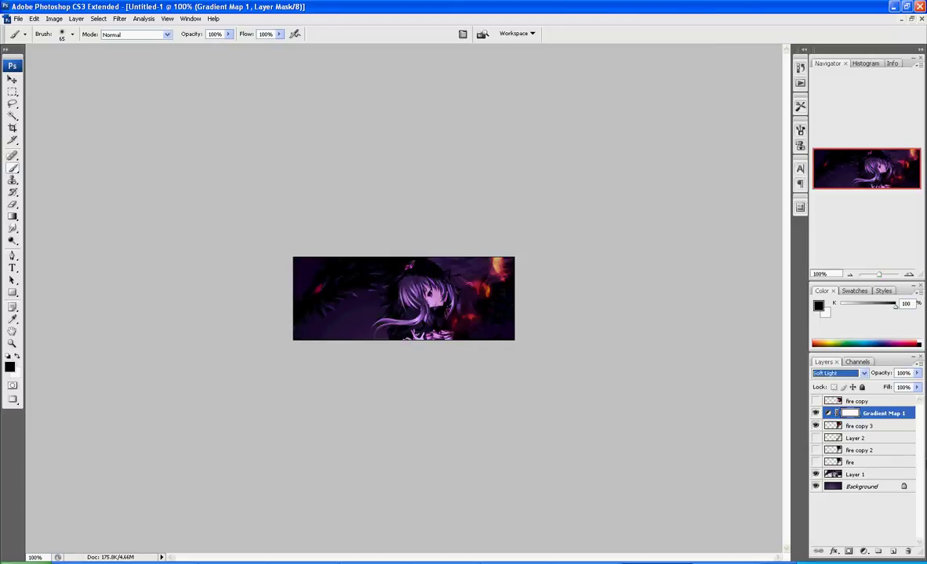
pyautogui.press('Up')
pyautogui.press('Up')
pyautogui.press('Up')
pyautogui.press('Up')
pyautogui.press('Up')
pyautogui.press('Up')
pyautogui.press('Up')
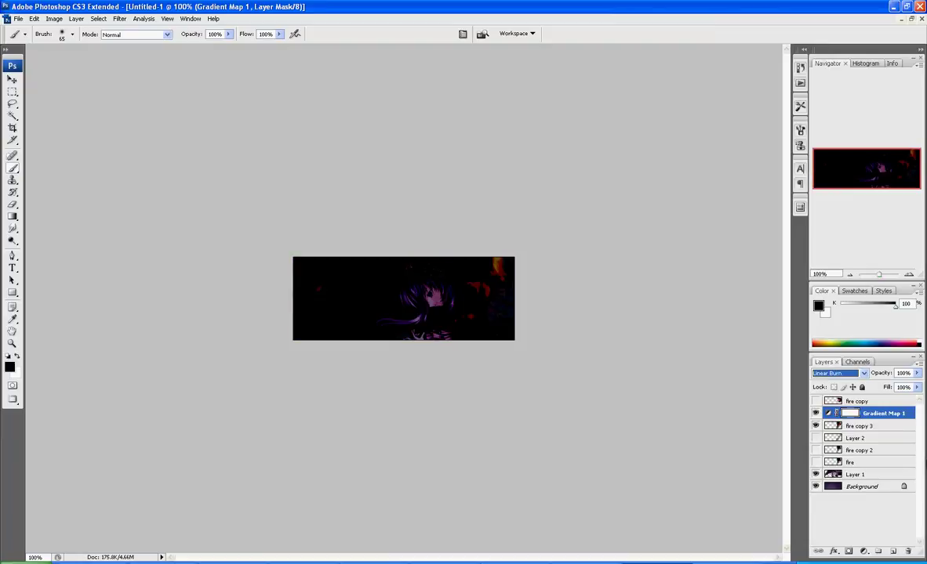
pyautogui.press('Down')
pyautogui.press('Down')
pyautogui.press('Down')
pyautogui.press('Down')
pyautogui.press('Down')
pyautogui.press('Down')
pyautogui.press('Down')
pyautogui.press('Down')
pyautogui.press('Down')
pyautogui.press('Down')
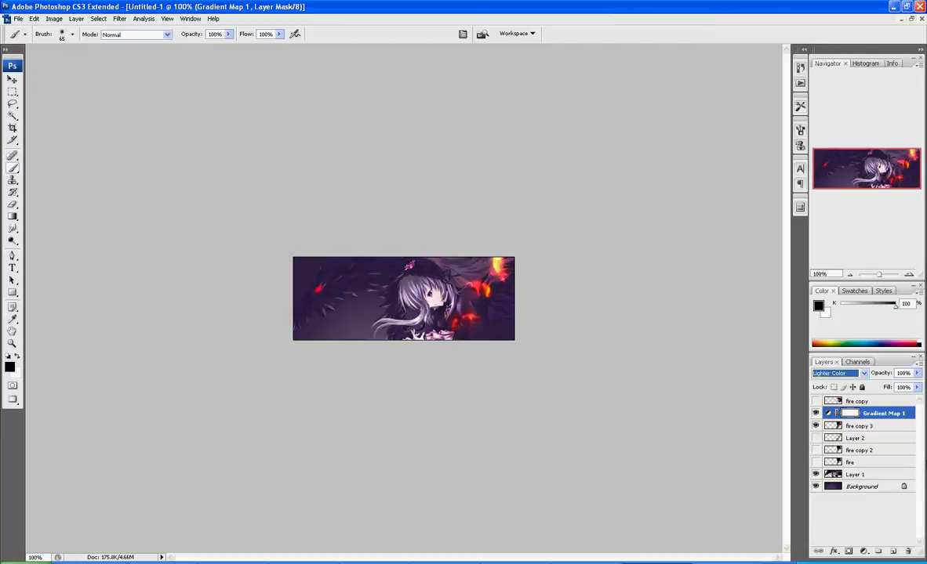
pyautogui.press('Down')
pyautogui.press('Down')
pyautogui.press('Down')
pyautogui.press('Down')
pyautogui.press('Down')
pyautogui.press('Down')
pyautogui.press('Down')
pyautogui.press('Down')
pyautogui.press('Down')
pyautogui.press('Down')
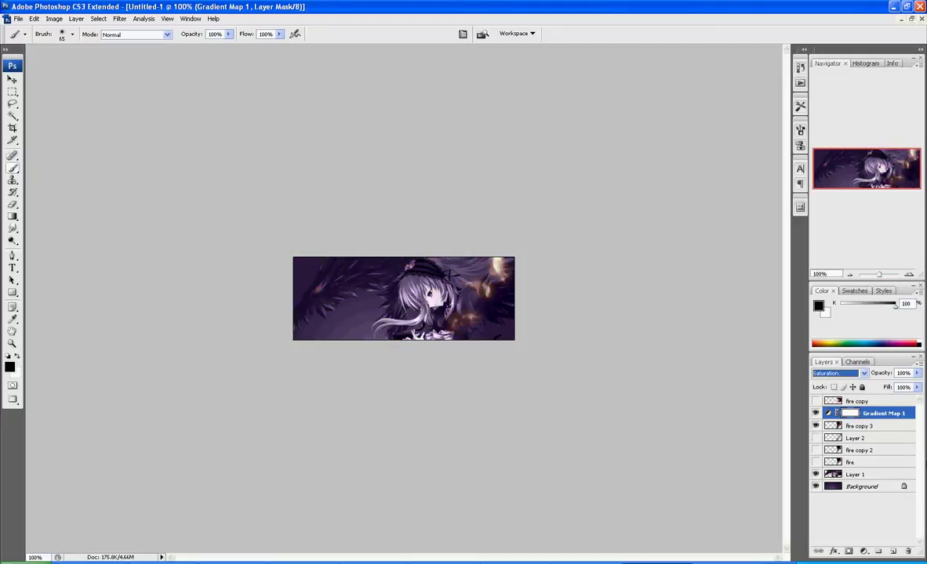
pyautogui.press('Down')
pyautogui.press('Up')
pyautogui.press('Up')
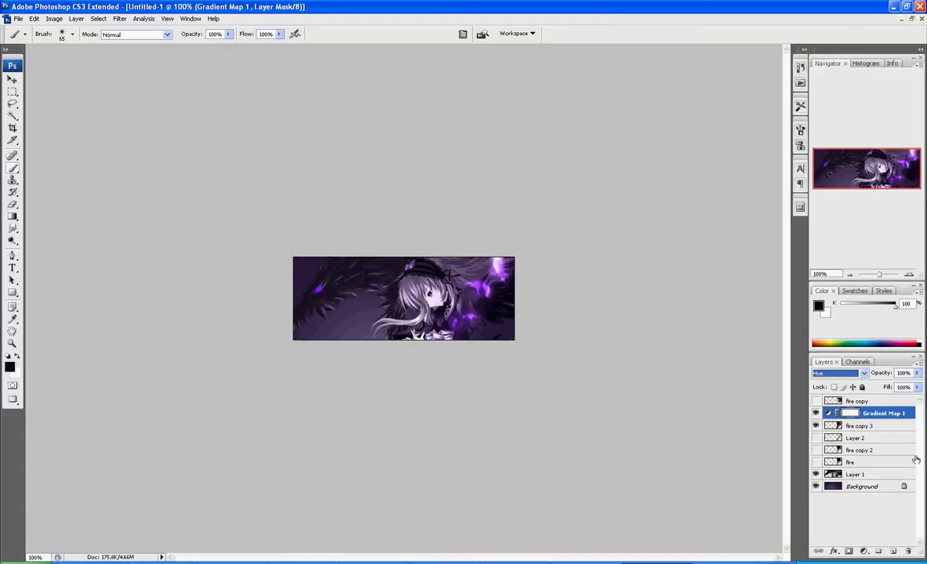
pyautogui.rightClick(906, 415)
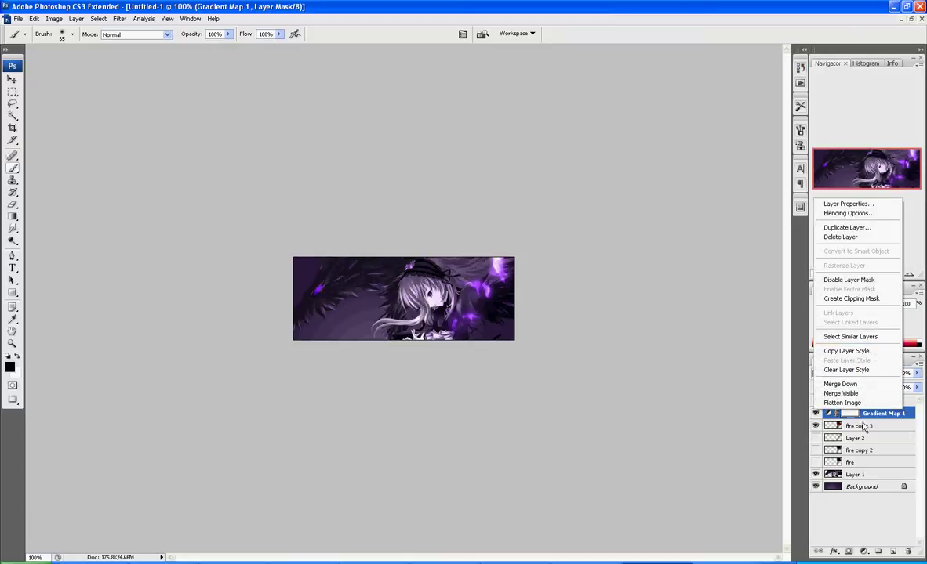
pyautogui.click(843, 383)
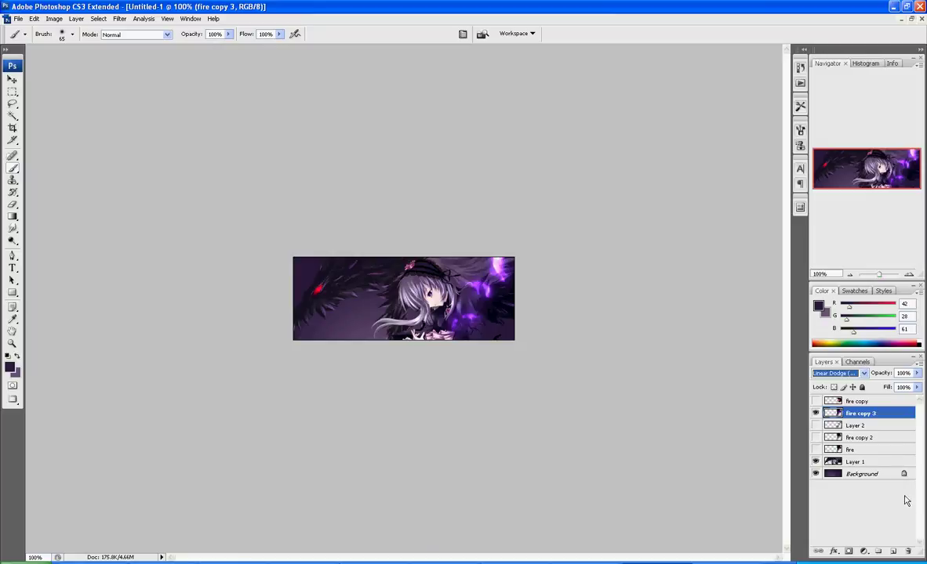
# Add a Gradient Map adjustment layer directly above Layer 1 using the dark-to-light purple gradient
pyautogui.click(861, 462)
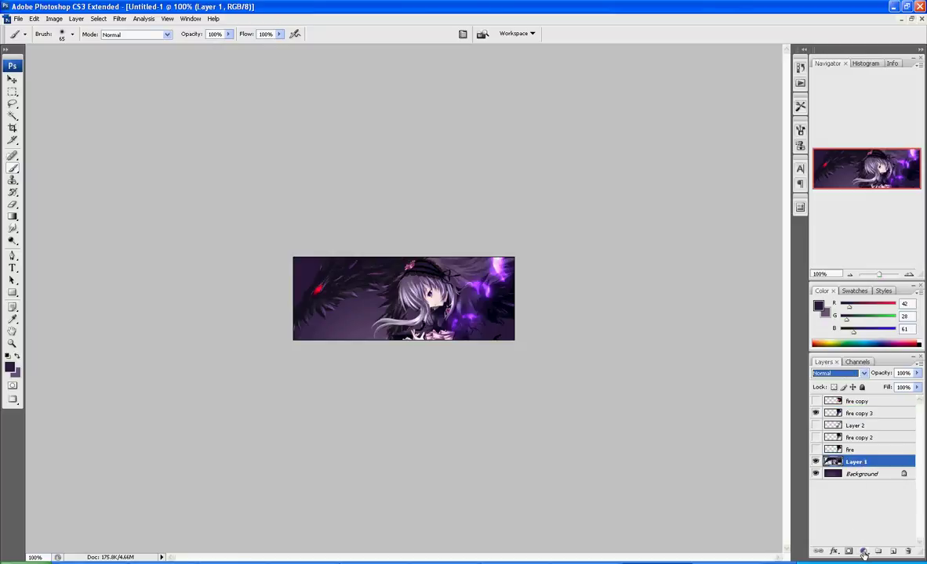
pyautogui.click(864, 553)
pyautogui.click(815, 497)
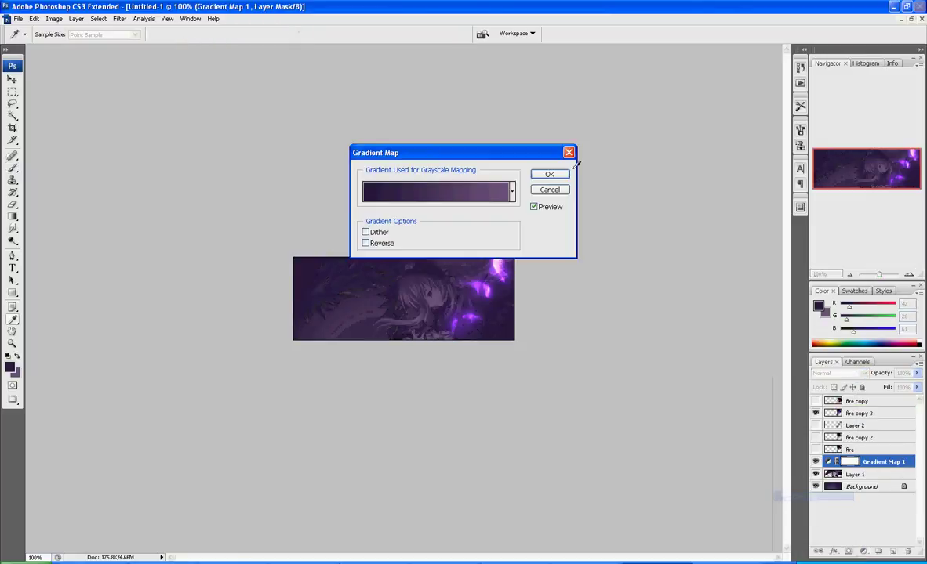
pyautogui.click(549, 174)
# Cycle through blend modes for the Gradient Map layer above Layer 1 and settle on Overlay
pyautogui.click(833, 373)
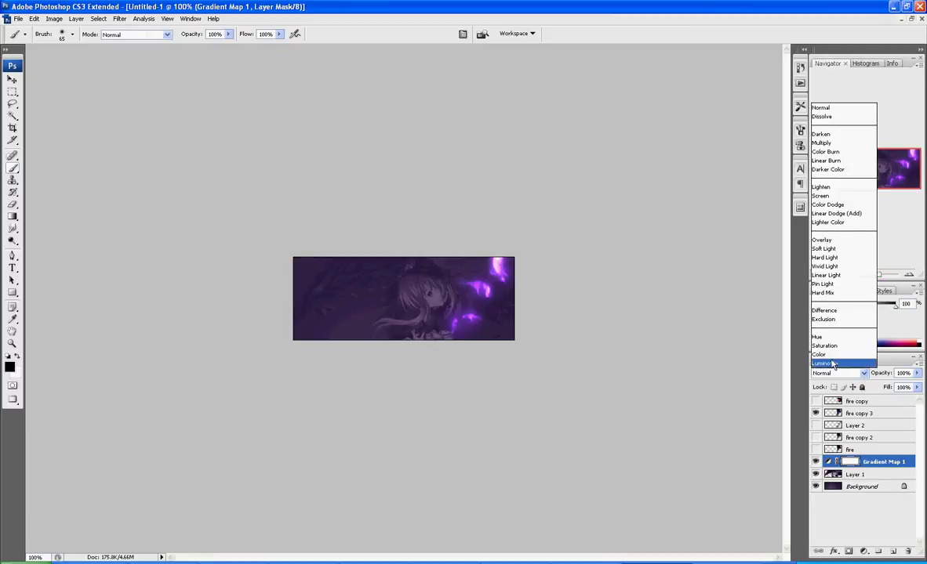
pyautogui.press('Up')
pyautogui.press('Up')
pyautogui.press('Up')
pyautogui.press('Up')
pyautogui.press('Up')
pyautogui.press('Up')
pyautogui.press('Return')
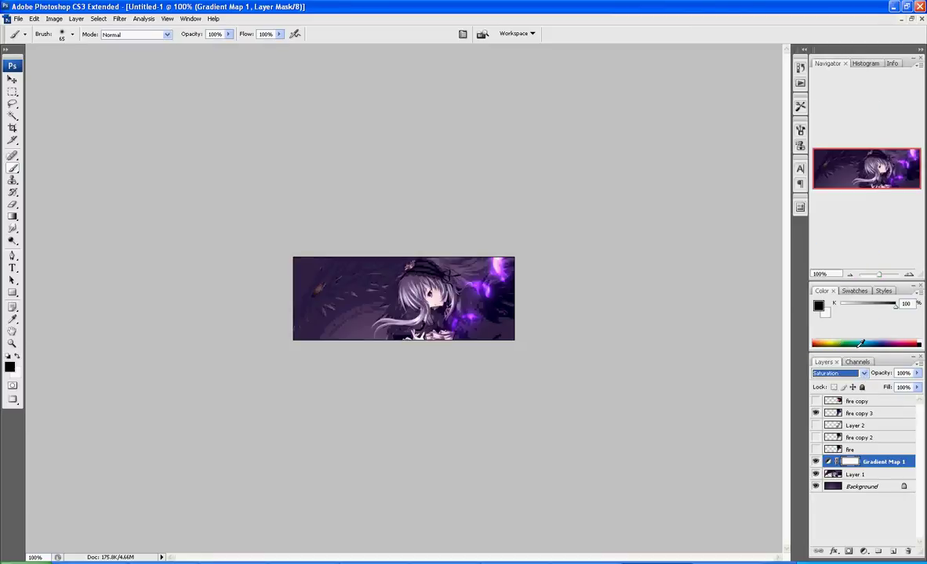
pyautogui.press('Up')
pyautogui.press('Up')
pyautogui.press('Up')
pyautogui.press('Up')
pyautogui.press('Up')
pyautogui.press('Up')
pyautogui.press('Up')
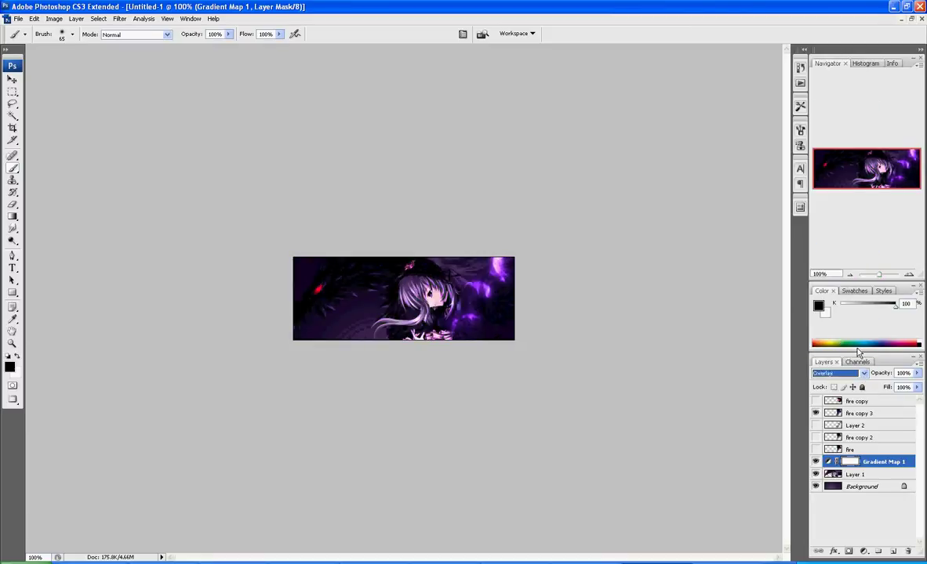
pyautogui.press('Down')
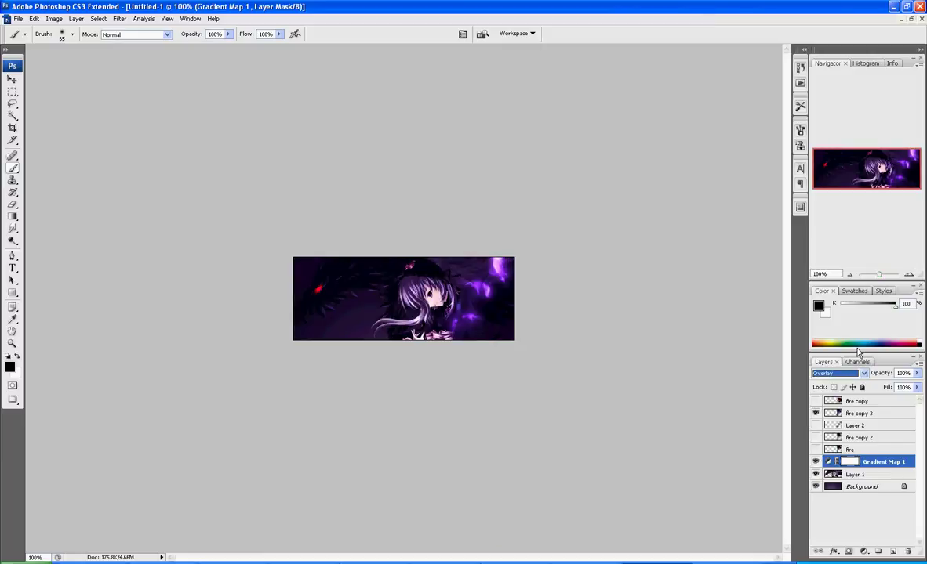
pyautogui.press('Up')
pyautogui.press('Up')
pyautogui.press('Up')
pyautogui.press('Up')
pyautogui.press('Up')
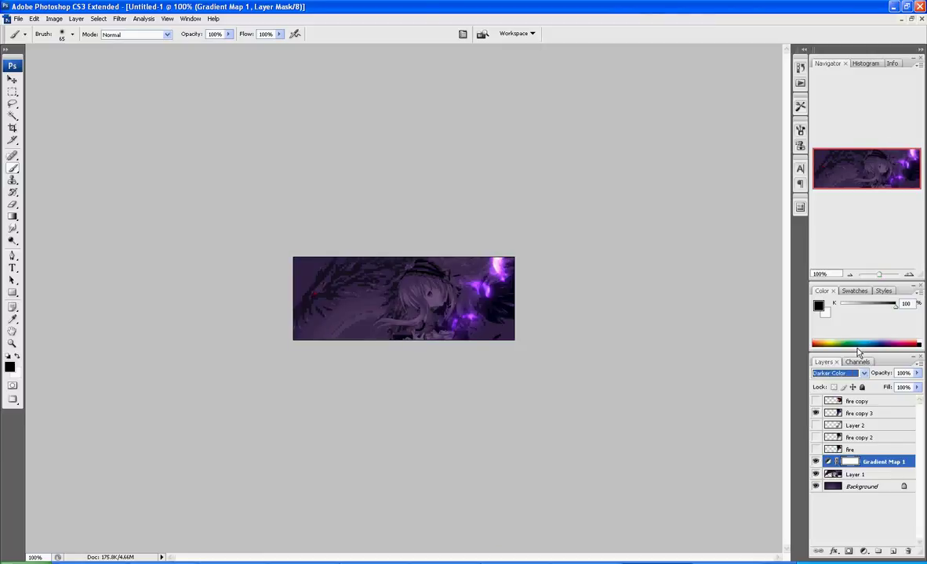
pyautogui.press('Up')
pyautogui.press('Up')
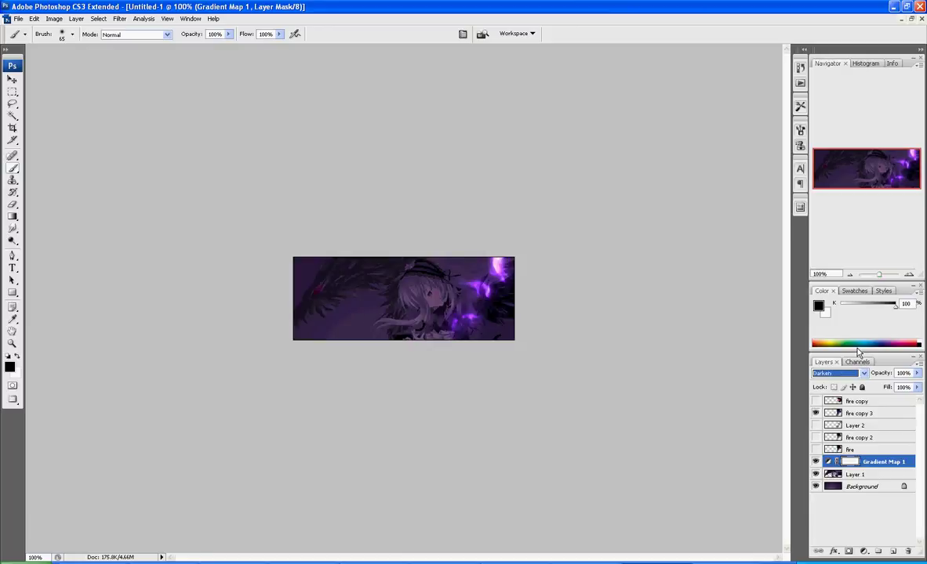
pyautogui.press('Up')
pyautogui.press('Up')
pyautogui.press('Down')
pyautogui.press('Down')
pyautogui.press('Down')
pyautogui.press('Down')
pyautogui.press('Down')
pyautogui.press('Down')
pyautogui.press('Down')
pyautogui.press('Down')
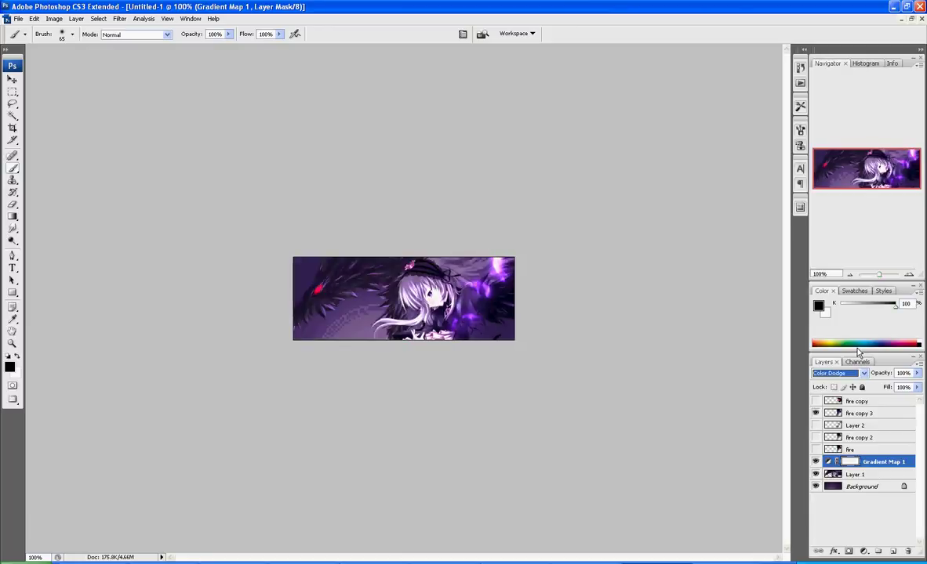
pyautogui.press('Down')
pyautogui.press('Down')
pyautogui.press('Down')
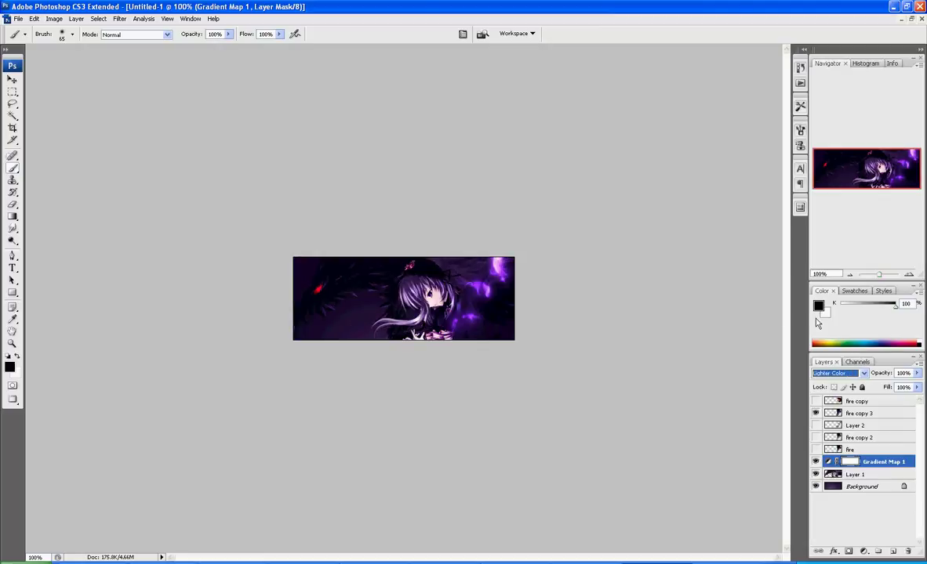
pyautogui.press('Down')
pyautogui.press('Up')
pyautogui.press('Return')
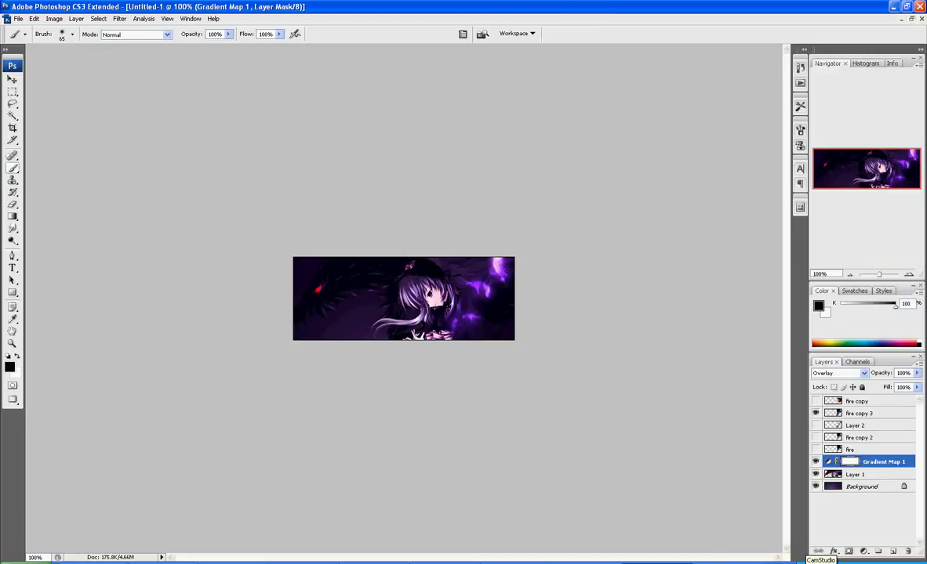
pyautogui.rightClick(816, 562)
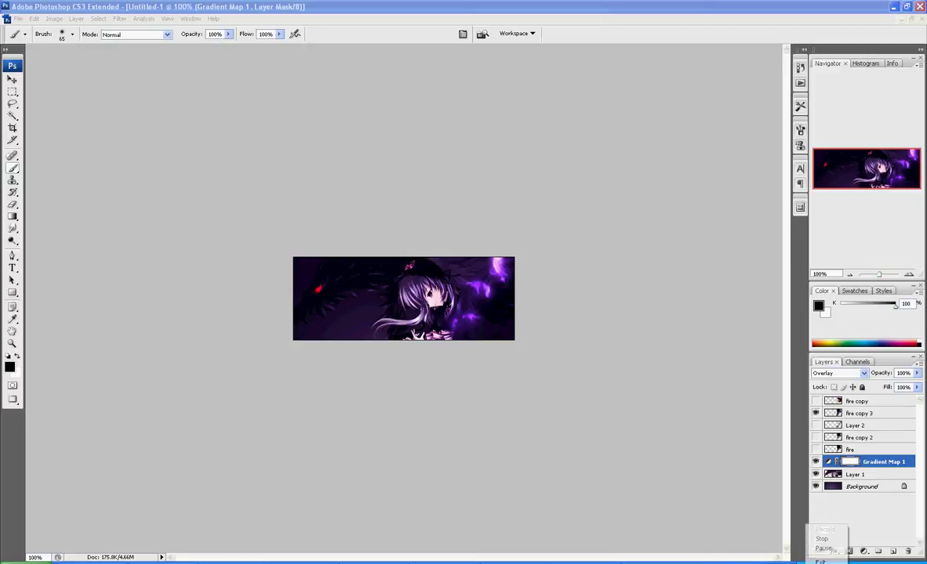